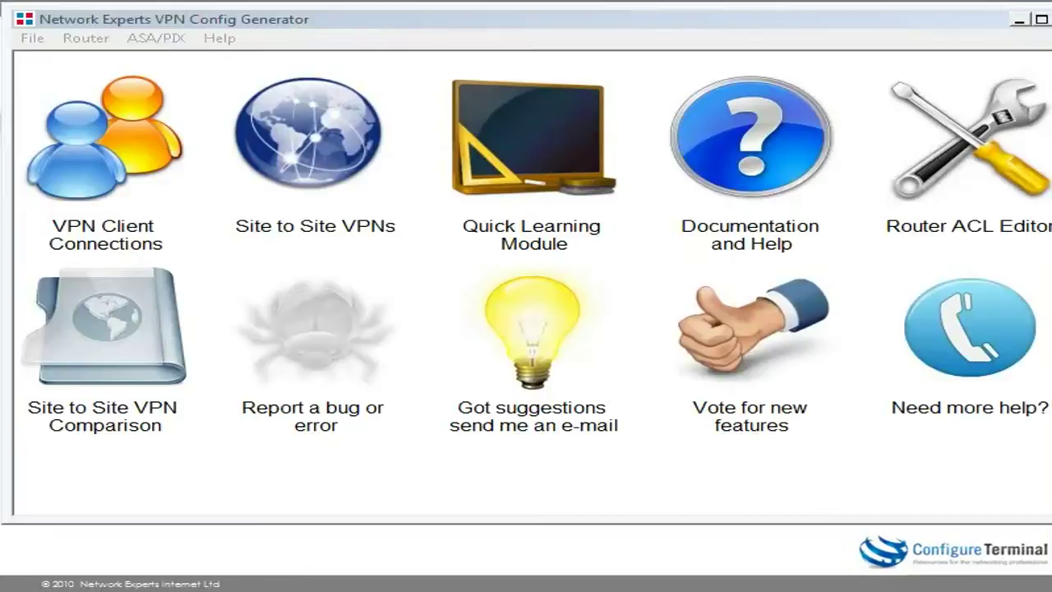
Step: Select IPSec Tunnels & NAT with dynamic IP addresses on both sides, moving the diagram aside
left_click(86, 38)
mouse_move(140, 42)
mouse_move(125, 66)
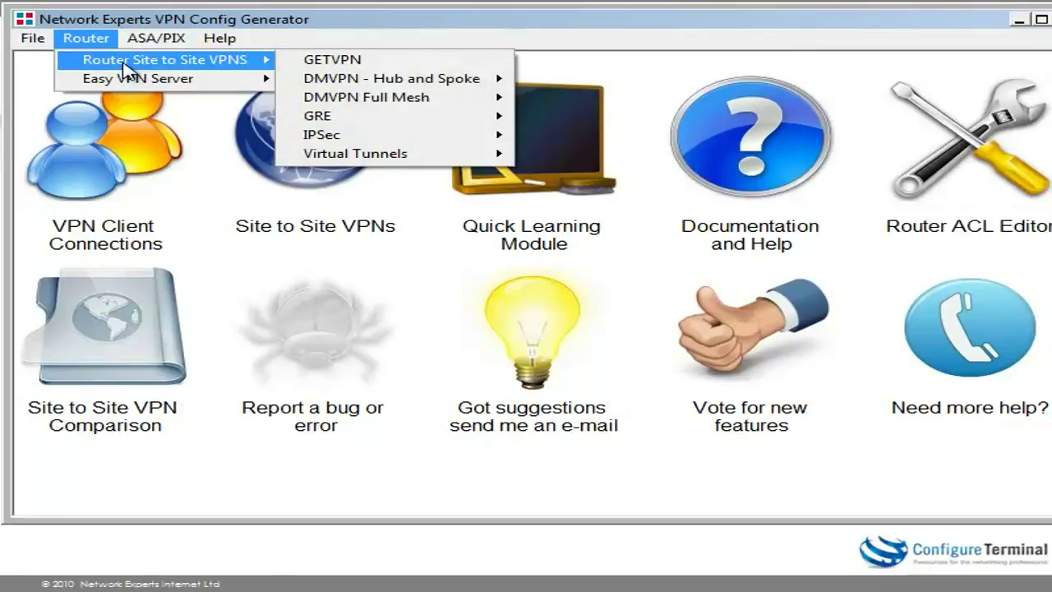
mouse_move(397, 138)
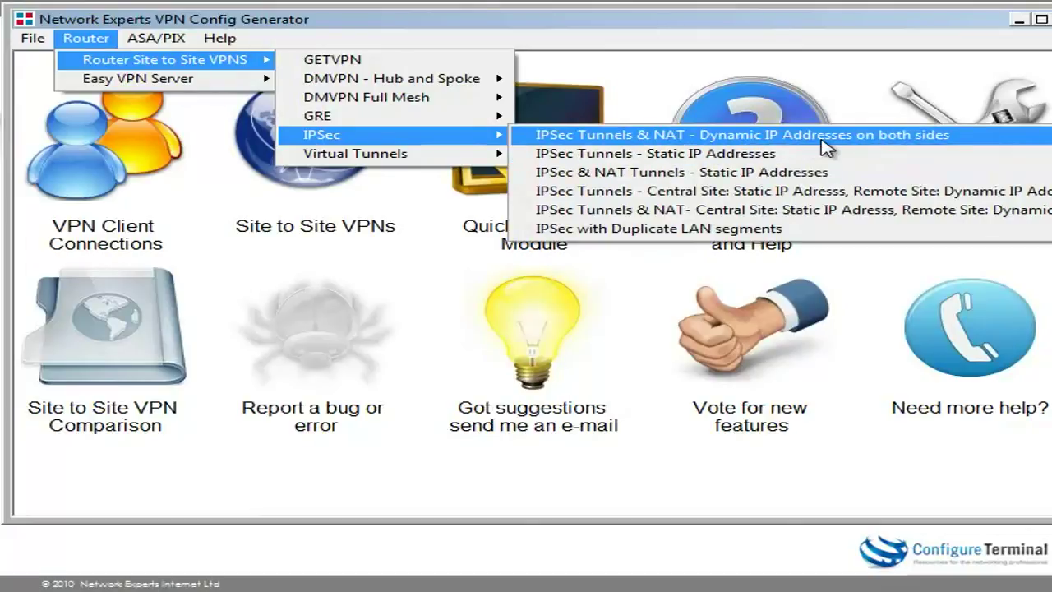
left_click(826, 146)
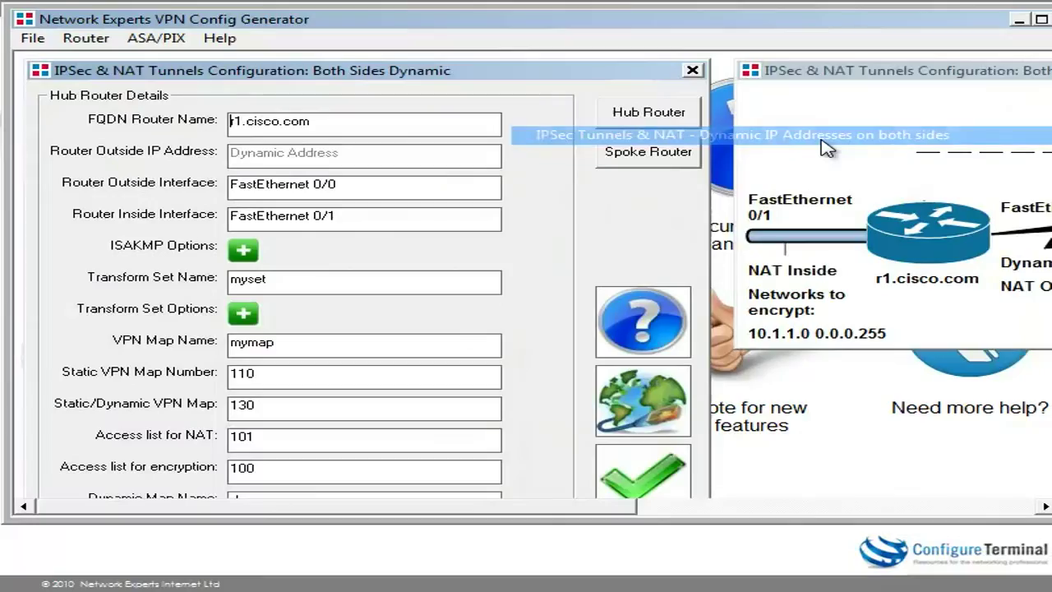
left_click_drag(789, 76, 180, 83)
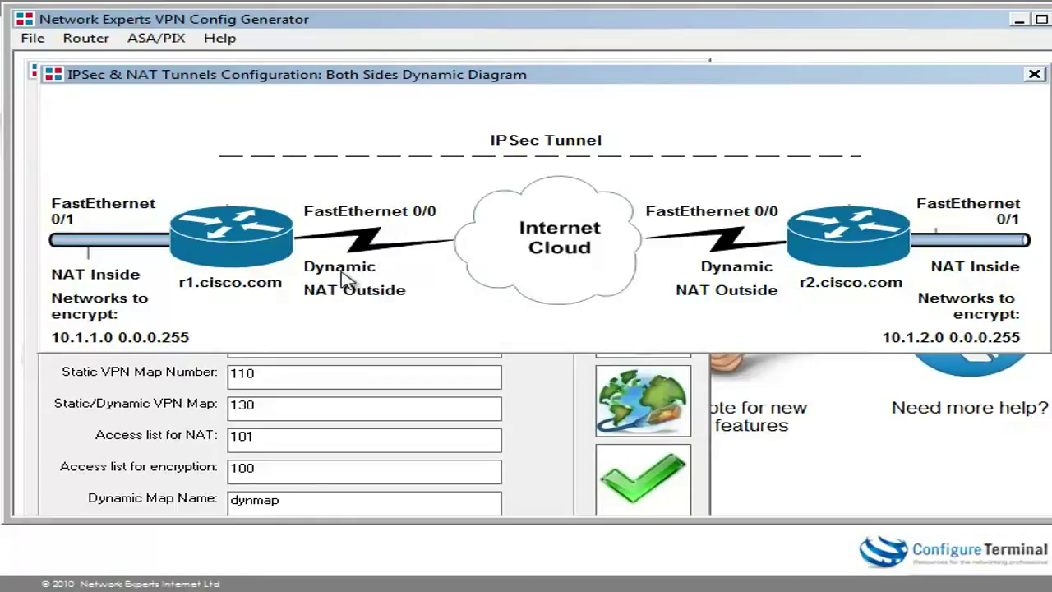
Step: Review the hub router r1.cisco.com and spoke router r2.cisco.com details on the tunnel form
left_click(485, 392)
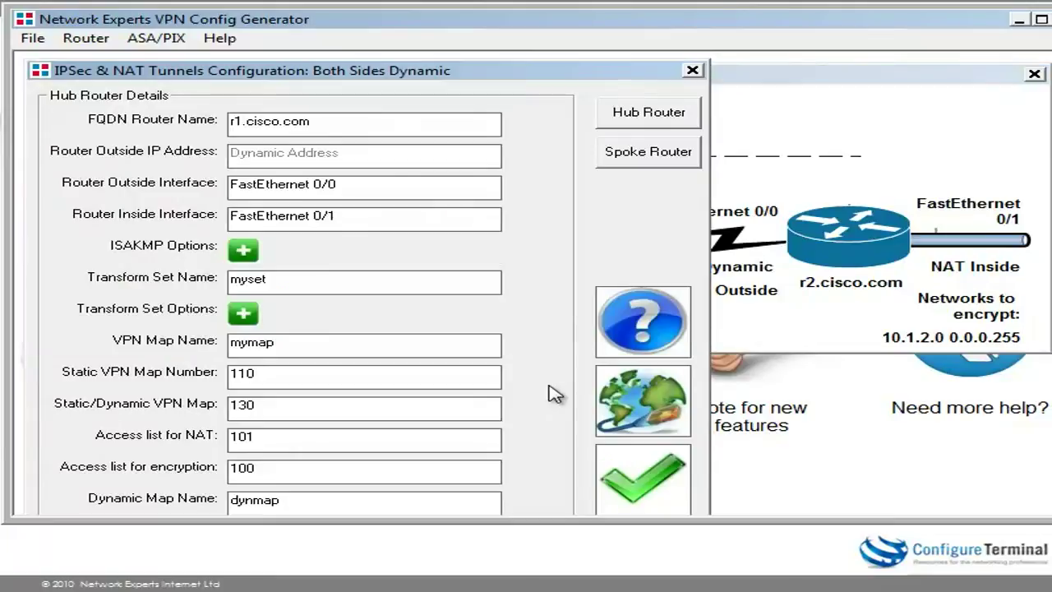
left_click(398, 128)
left_click_drag(399, 127, 193, 127)
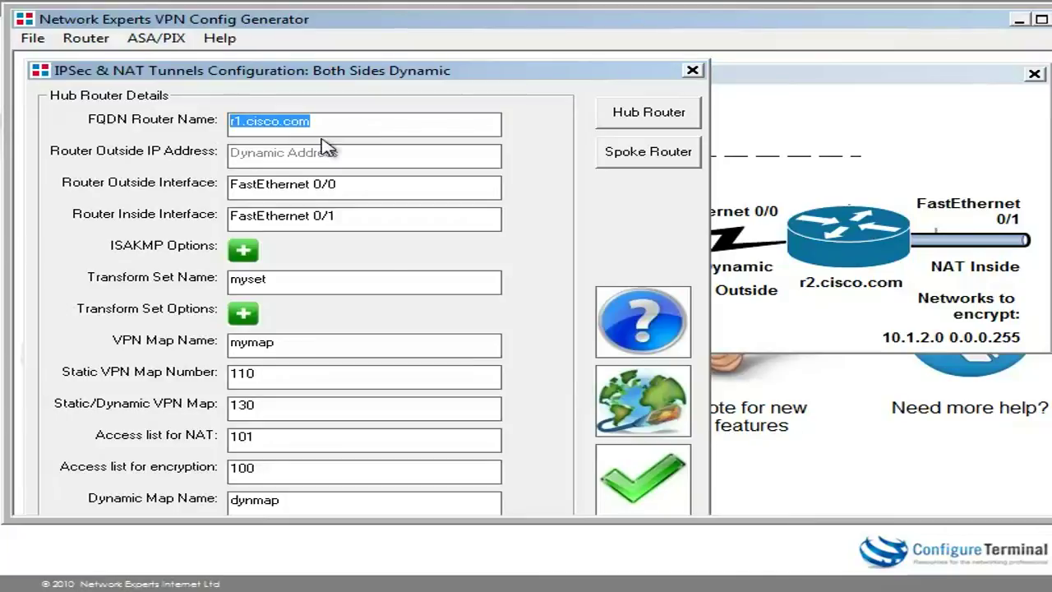
left_click(645, 161)
left_click_drag(374, 121, 196, 115)
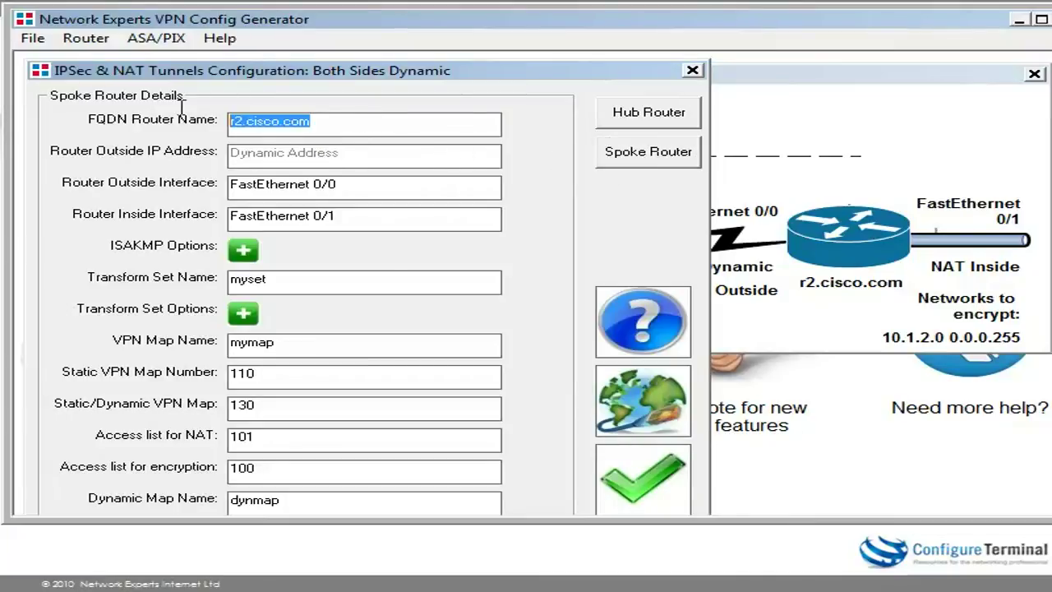
left_click(645, 123)
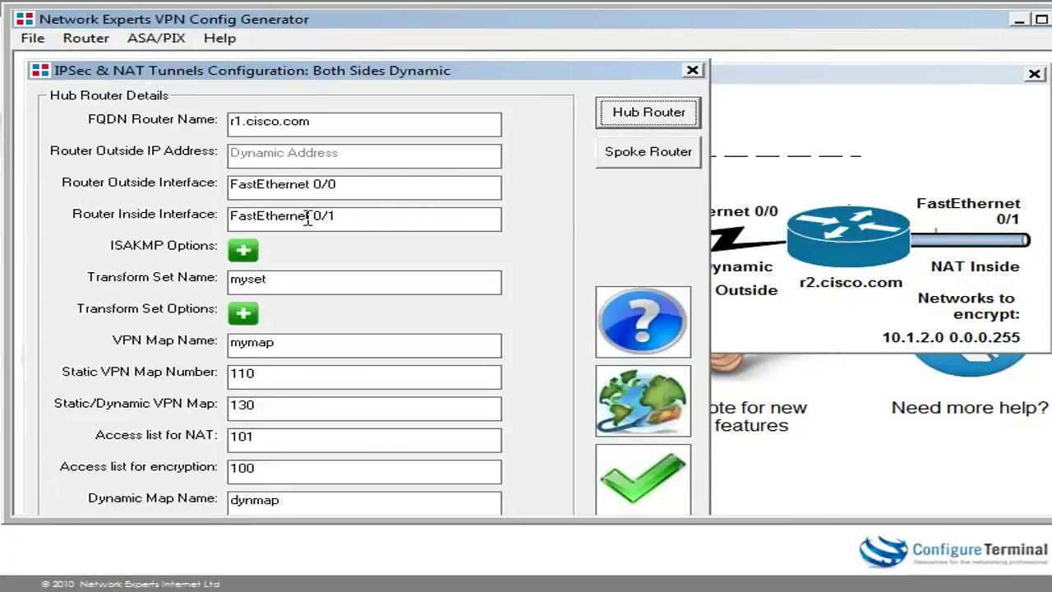
Step: Change the hub's ISAKMP lifetime from 86400 to 3600 seconds and confirm the options
left_click(244, 250)
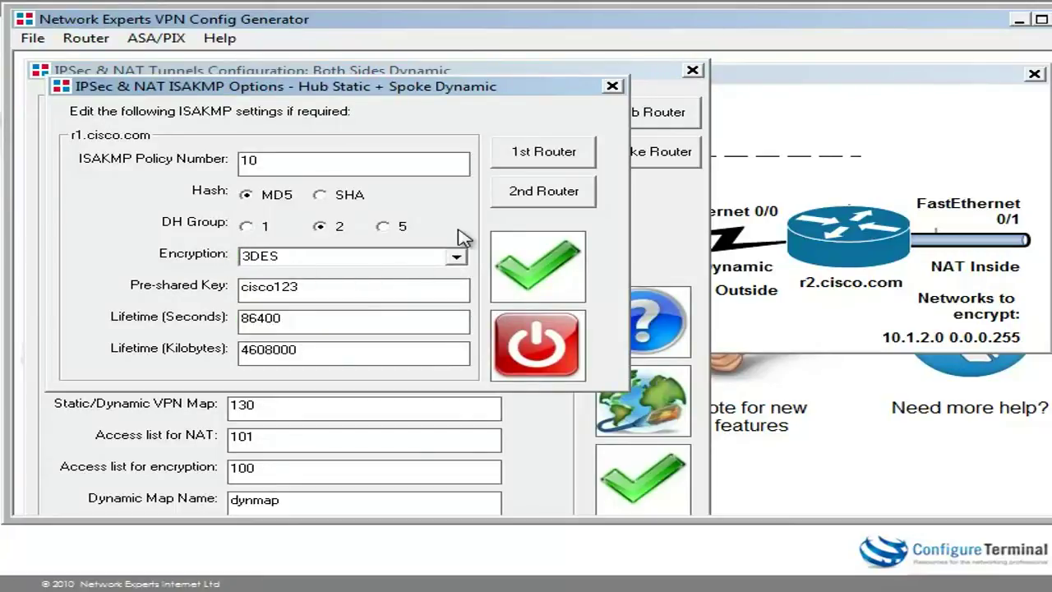
left_click_drag(335, 296, 176, 296)
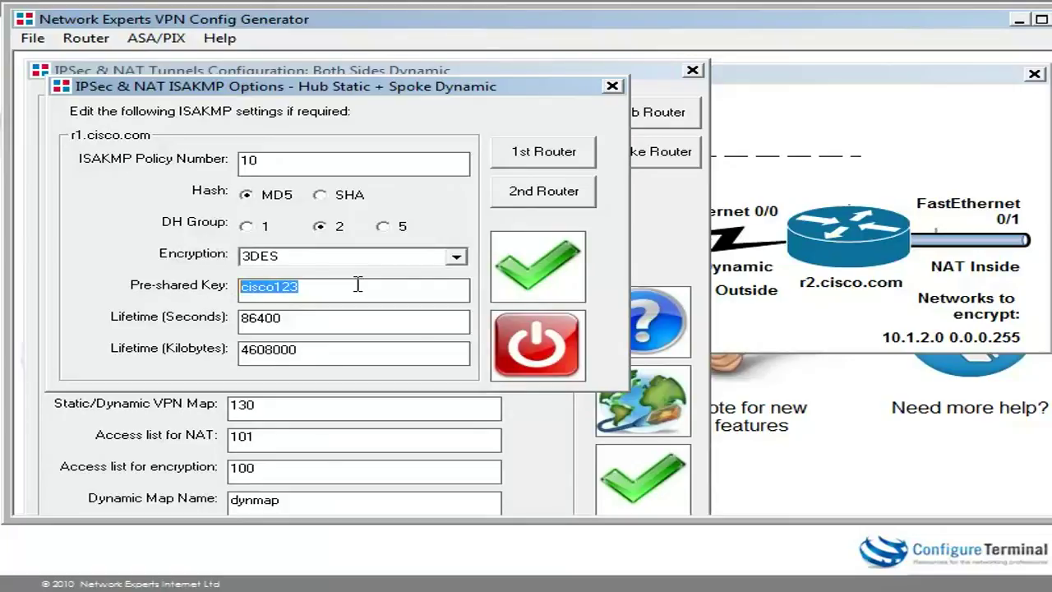
left_click_drag(316, 317, 228, 319)
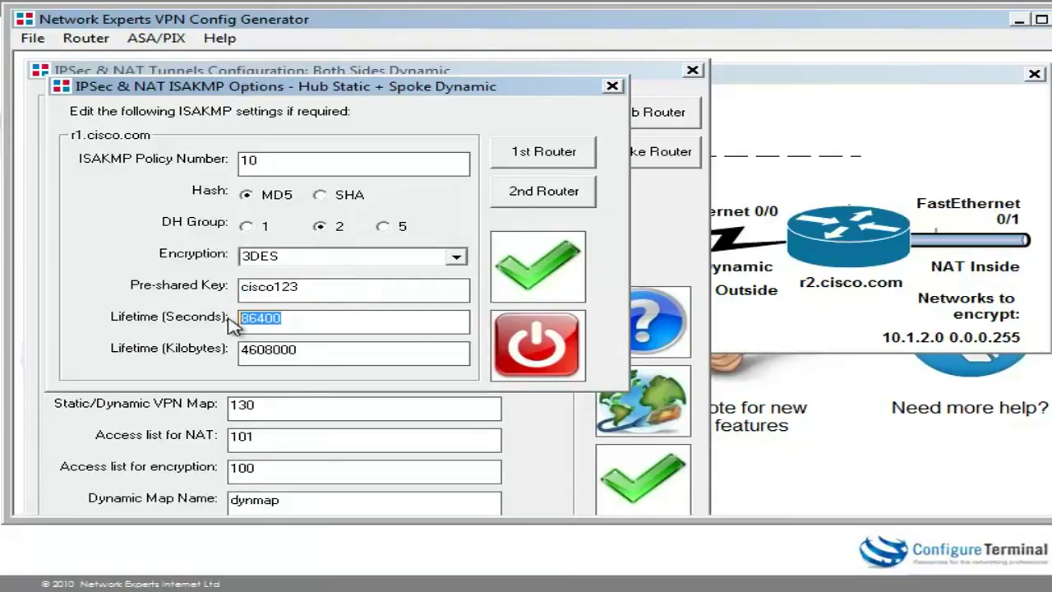
type("3600")
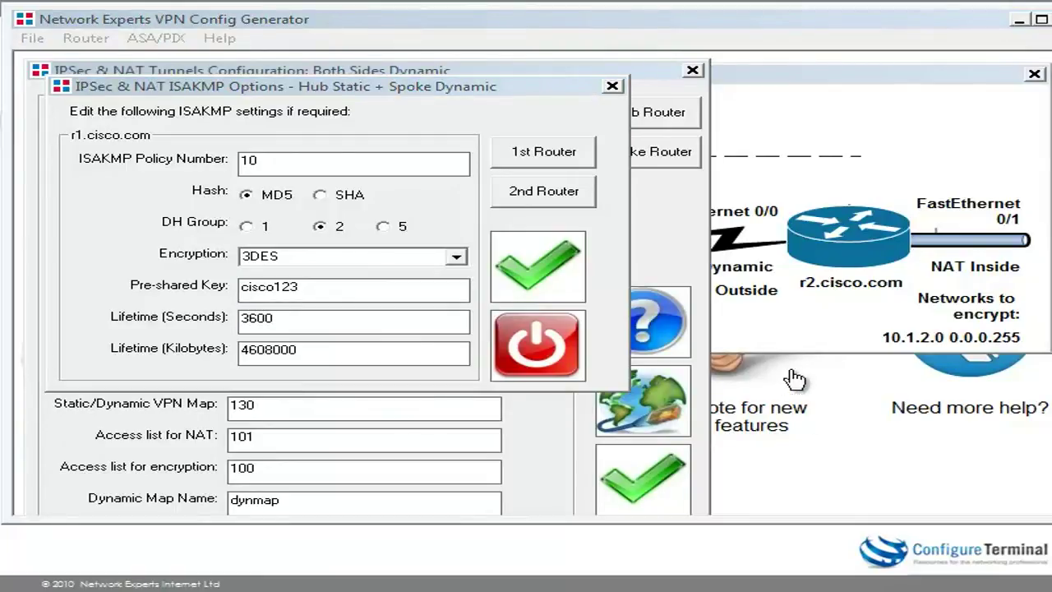
left_click(568, 296)
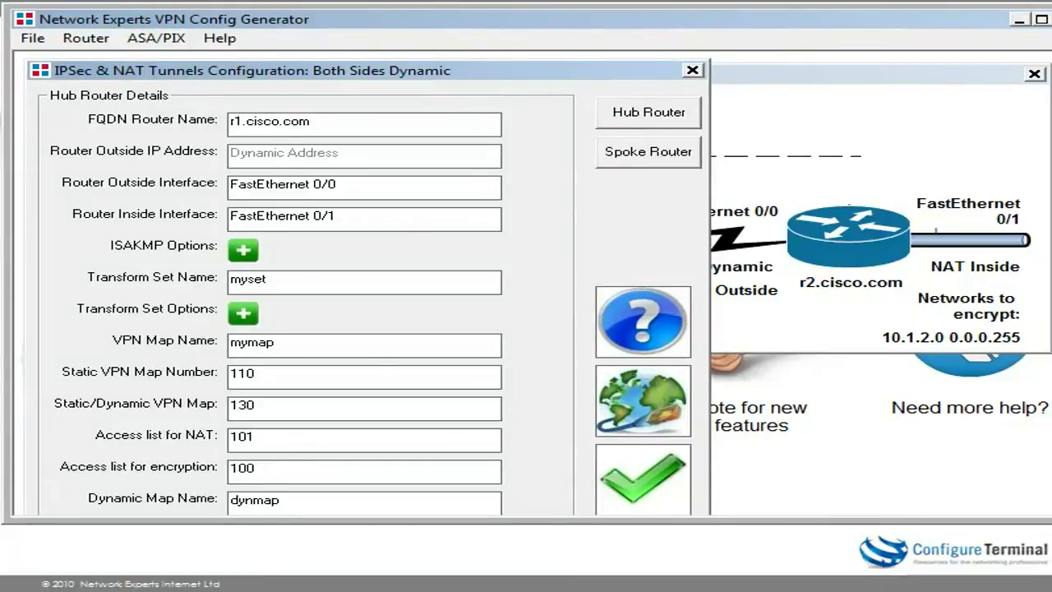
scroll(365, 284, "down", 3)
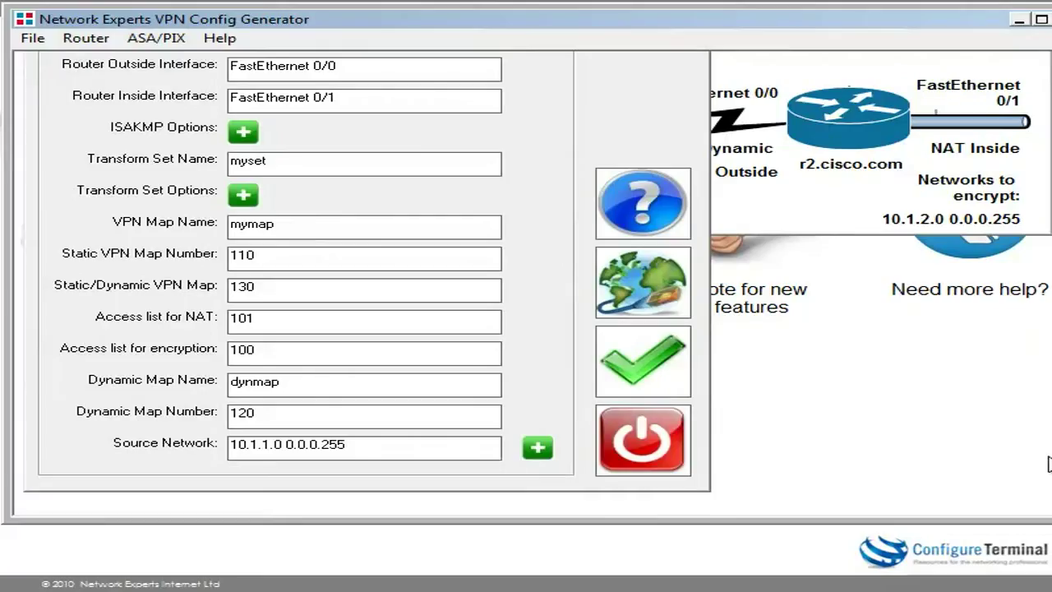
Step: Generate the configs and review the hub's access-list 100 and 101 network lines
left_click(673, 355)
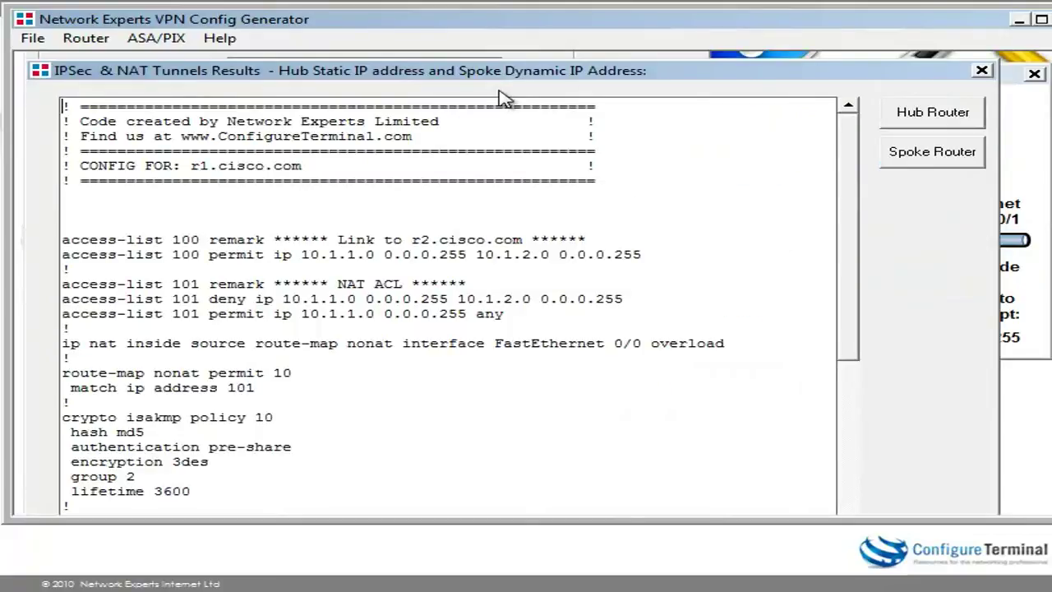
left_click(561, 223)
scroll(561, 222, "down", 1)
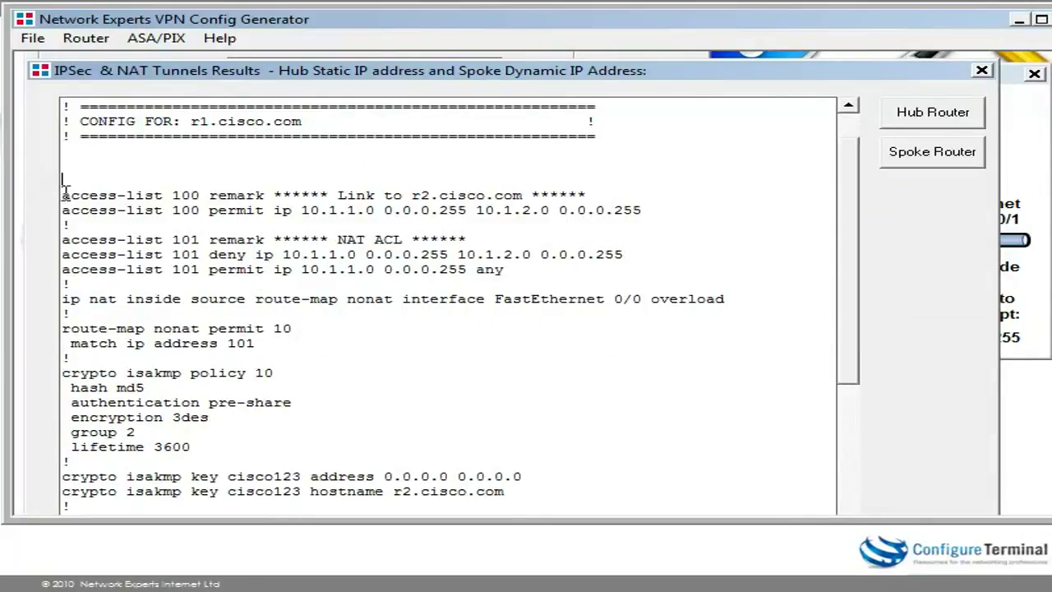
left_click_drag(70, 195, 682, 227)
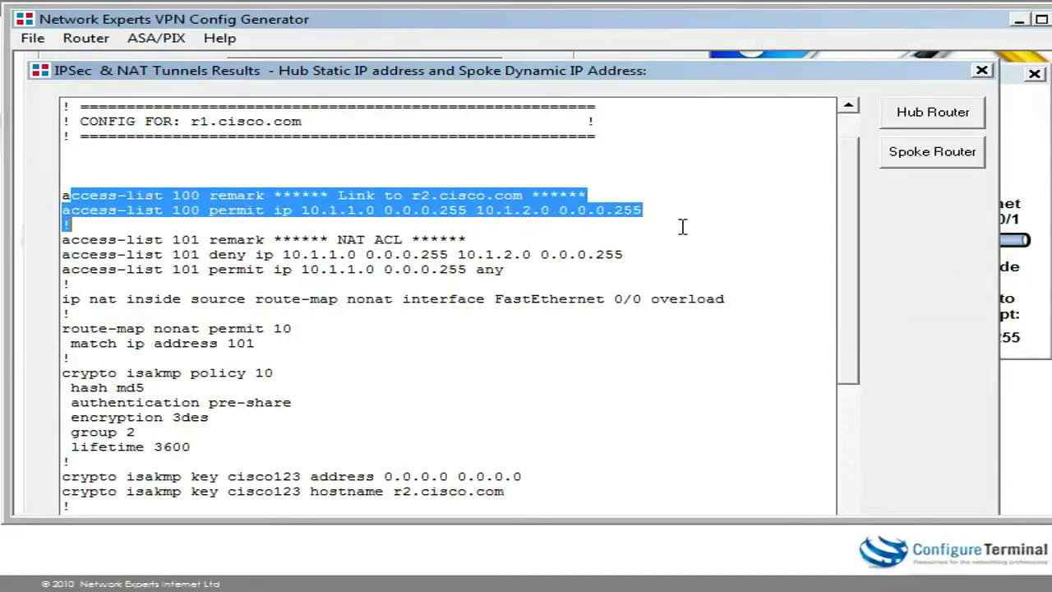
left_click(682, 227)
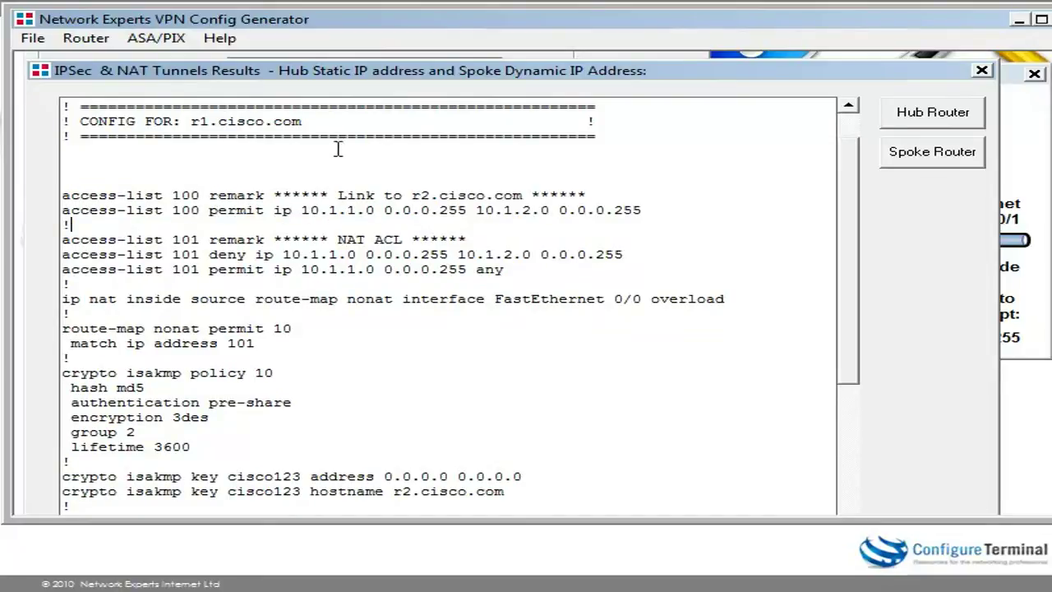
left_click_drag(182, 120, 337, 121)
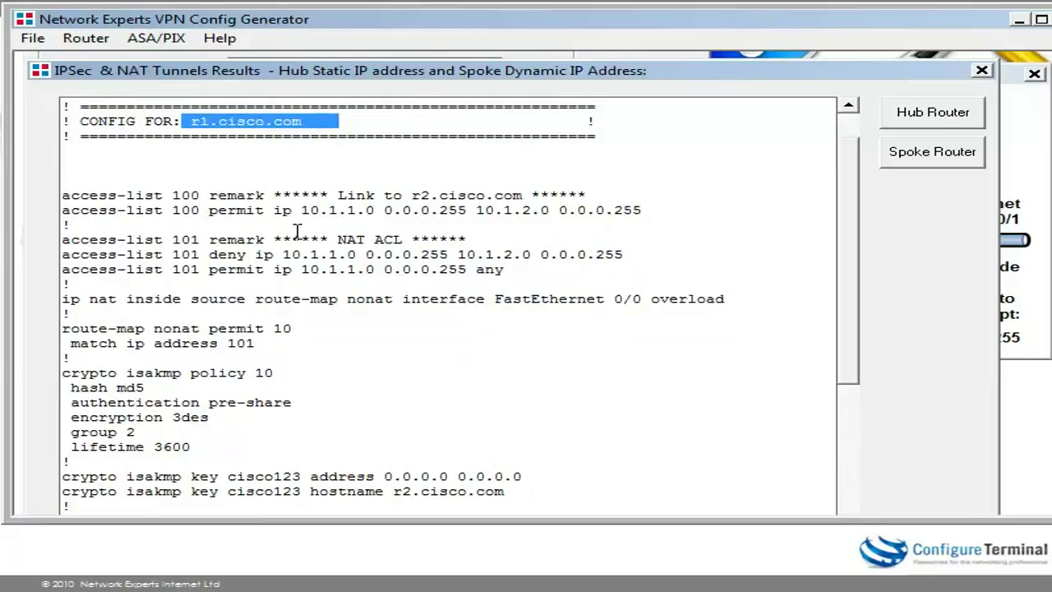
left_click_drag(310, 209, 376, 205)
left_click_drag(467, 209, 569, 210)
left_click(543, 224)
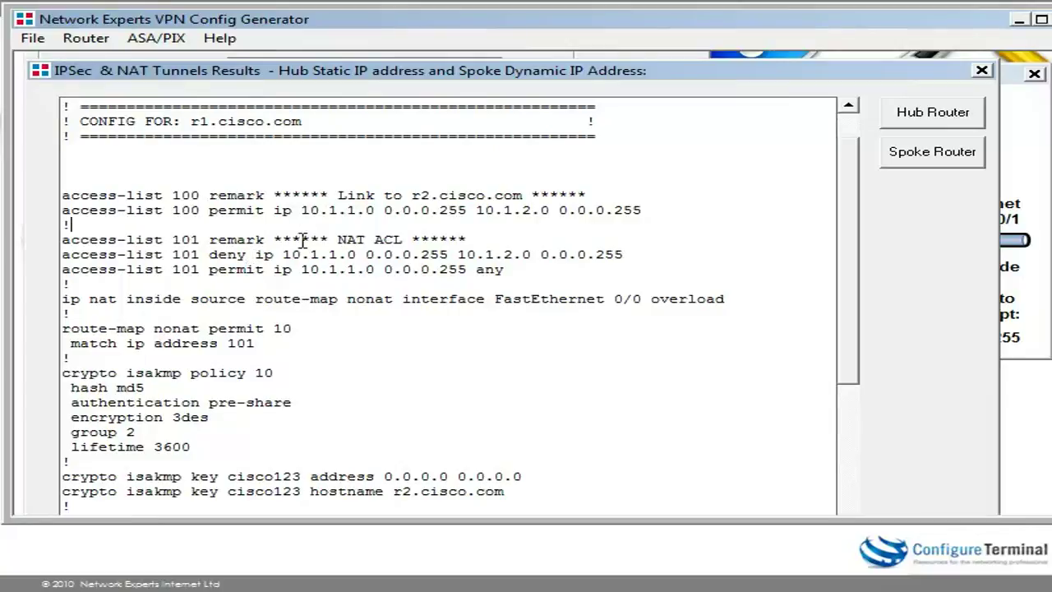
left_click_drag(283, 254, 565, 263)
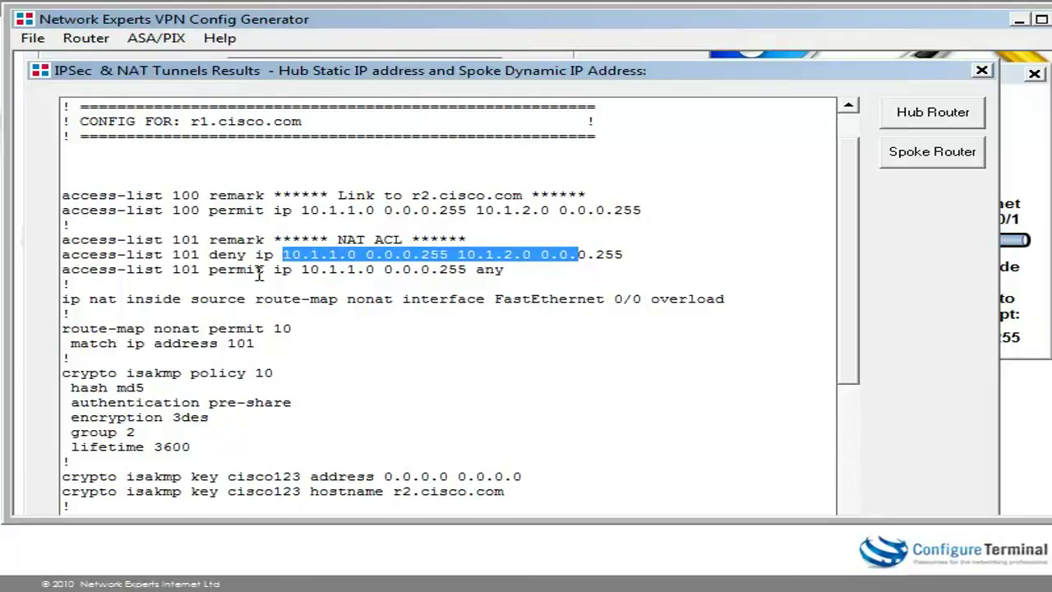
left_click_drag(301, 270, 421, 265)
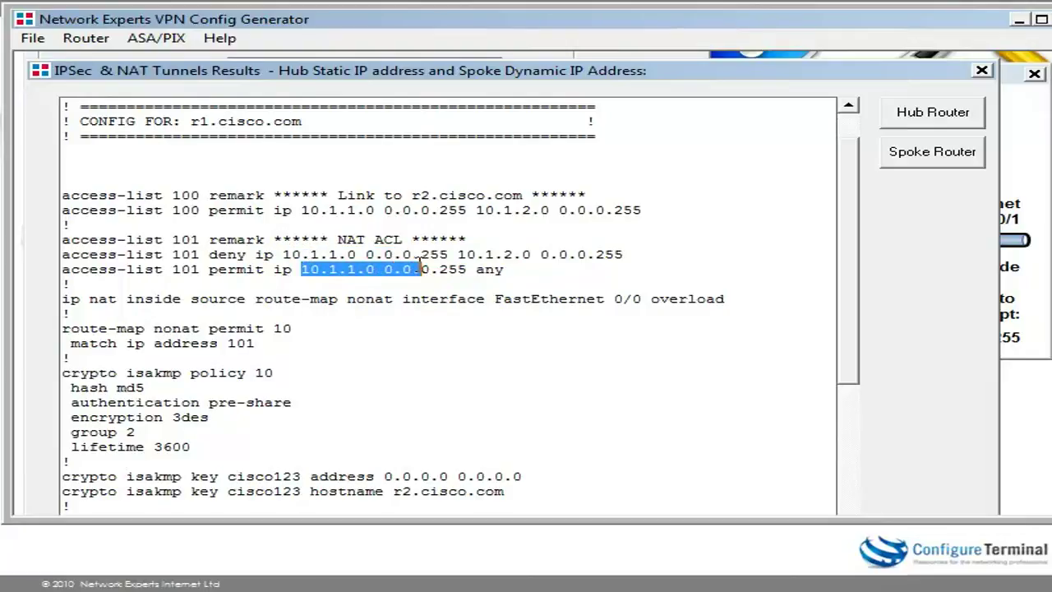
left_click(502, 269)
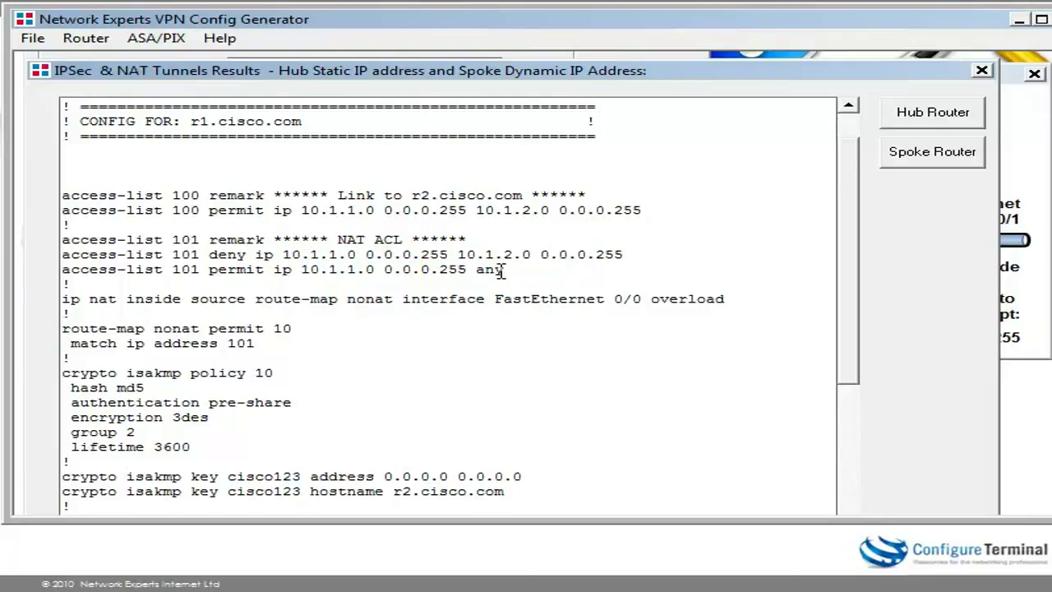
Step: Review the crypto isakmp policy 10 block and the key lines for 0.0.0.0 and r2.cisco.com
scroll(503, 270, "down", 4)
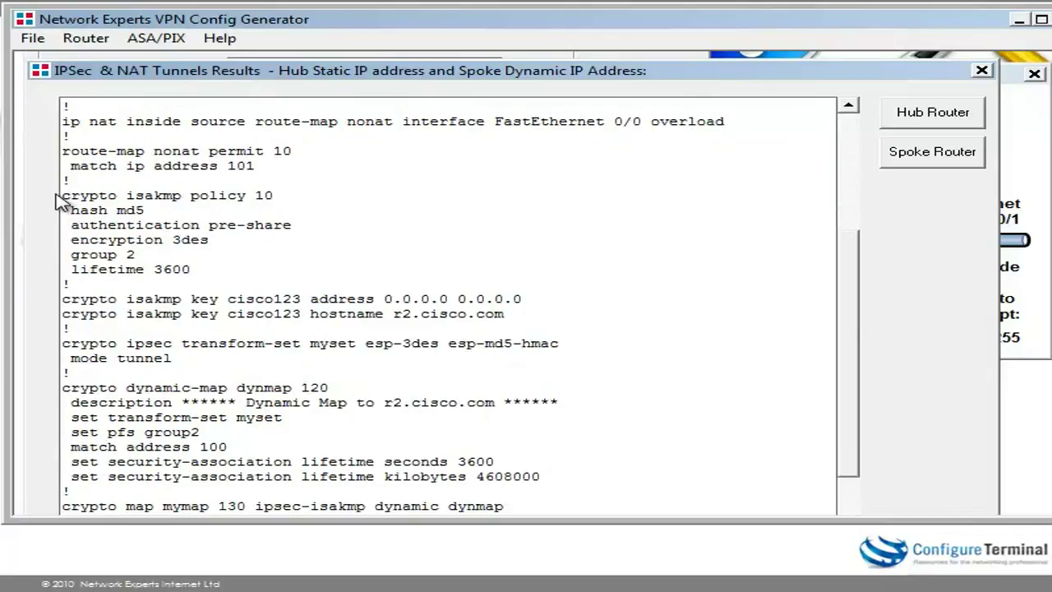
left_click_drag(69, 195, 241, 268)
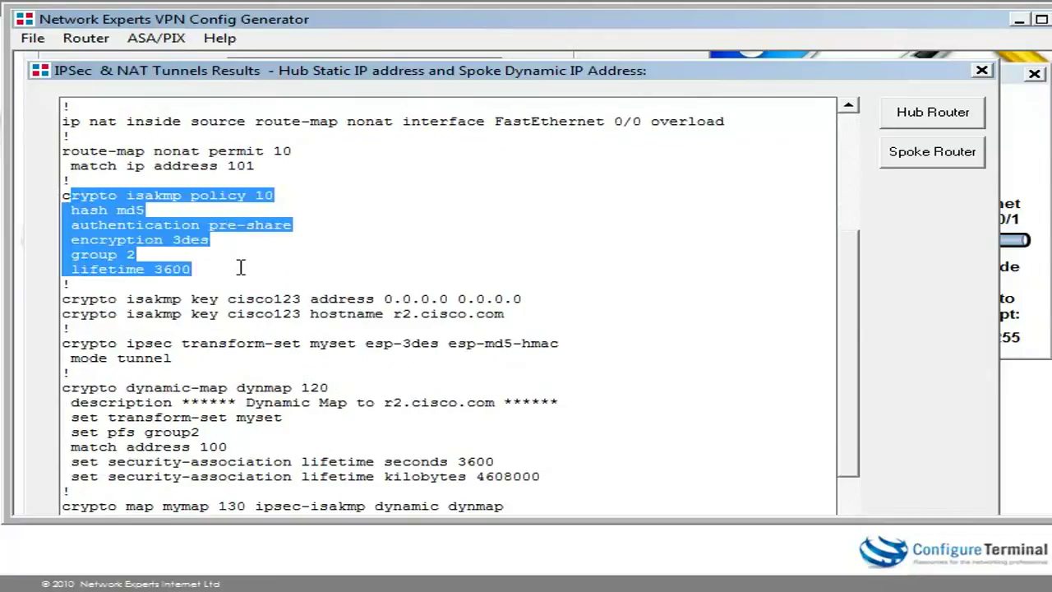
left_click(241, 268)
left_click_drag(61, 299, 533, 325)
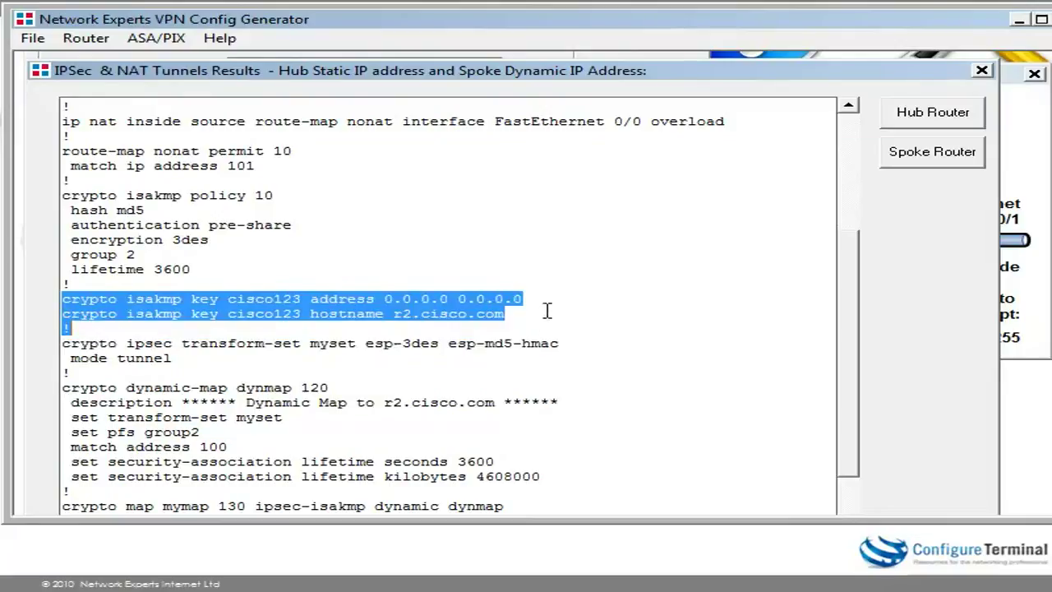
left_click(546, 309)
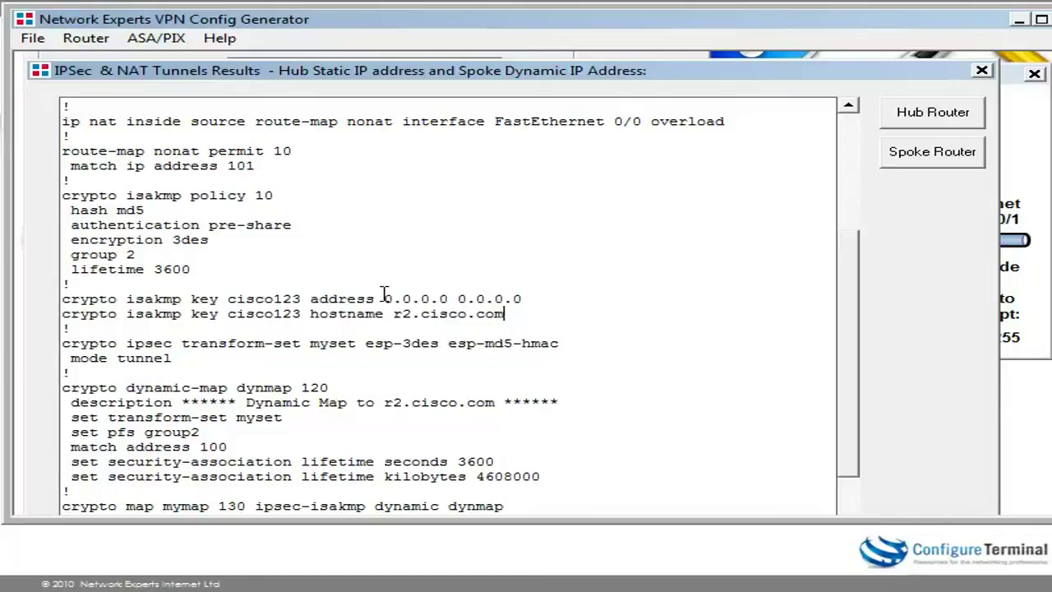
left_click_drag(384, 298, 559, 298)
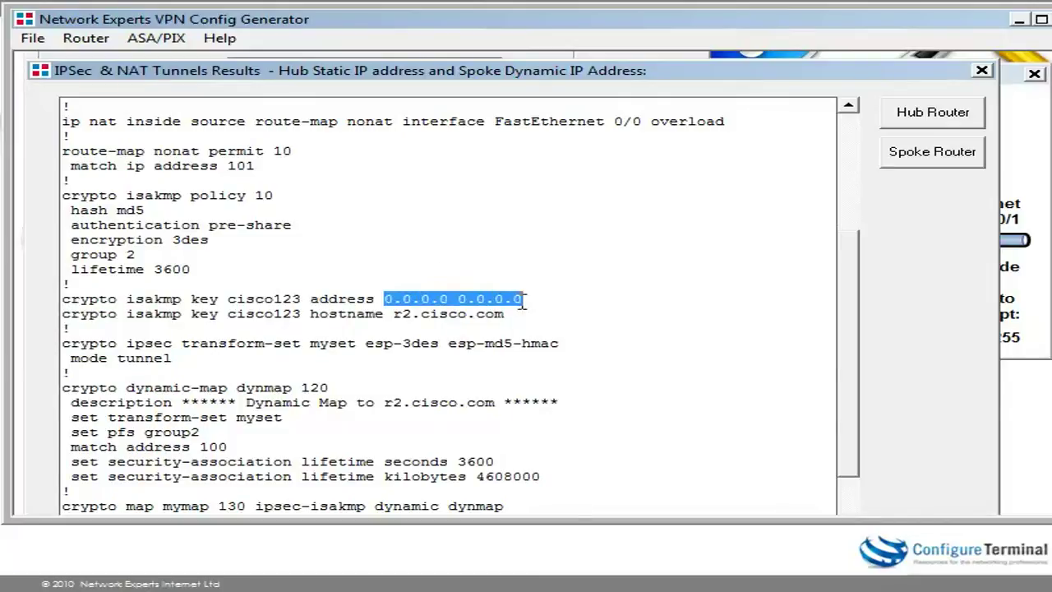
left_click_drag(384, 313, 587, 318)
left_click(587, 317)
Step: Review the six dynamic map settings lines and the crypto map 130 line
scroll(587, 317, "down", 2)
left_click_drag(63, 311, 546, 394)
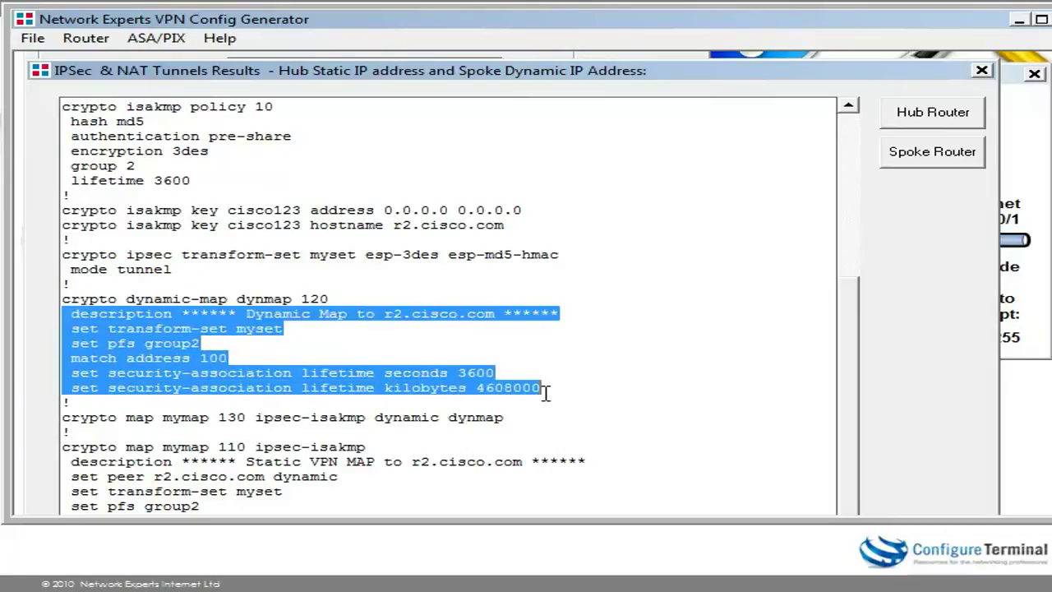
left_click(546, 395)
scroll(545, 392, "down", 2)
left_click_drag(63, 328, 503, 329)
left_click(573, 343)
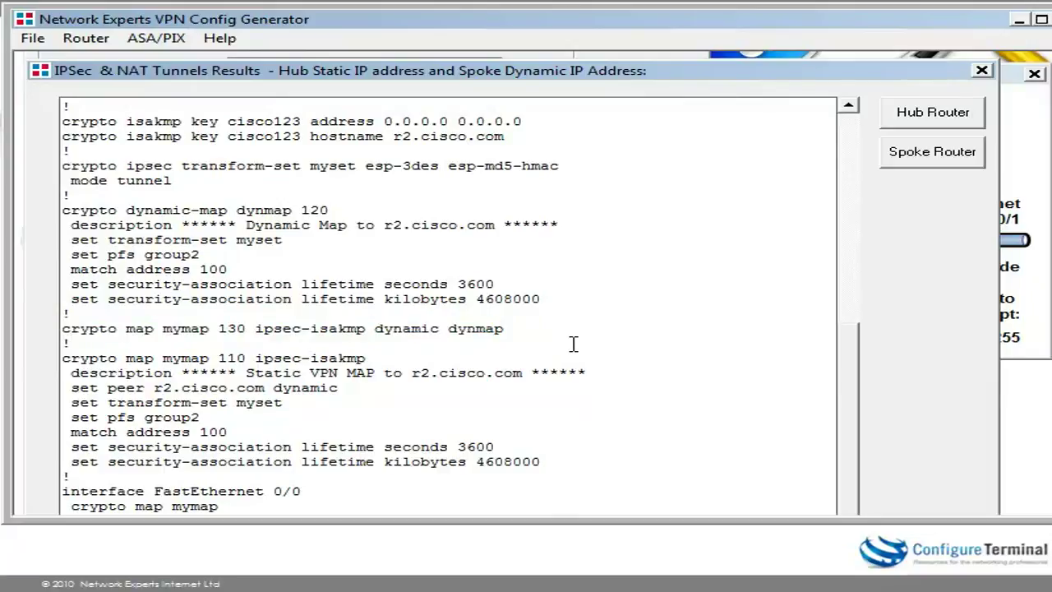
Step: Review the static crypto map 110 block, its dynamic peer, and the FastEthernet 0/0 lines
left_click_drag(63, 358, 586, 471)
left_click(587, 453)
left_click_drag(154, 388, 484, 399)
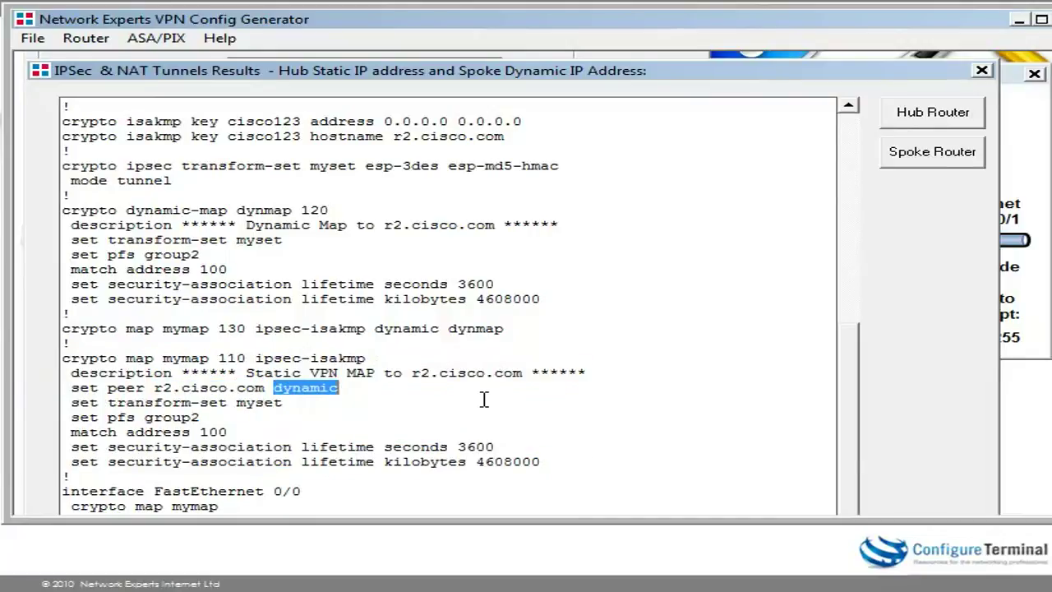
left_click(484, 400)
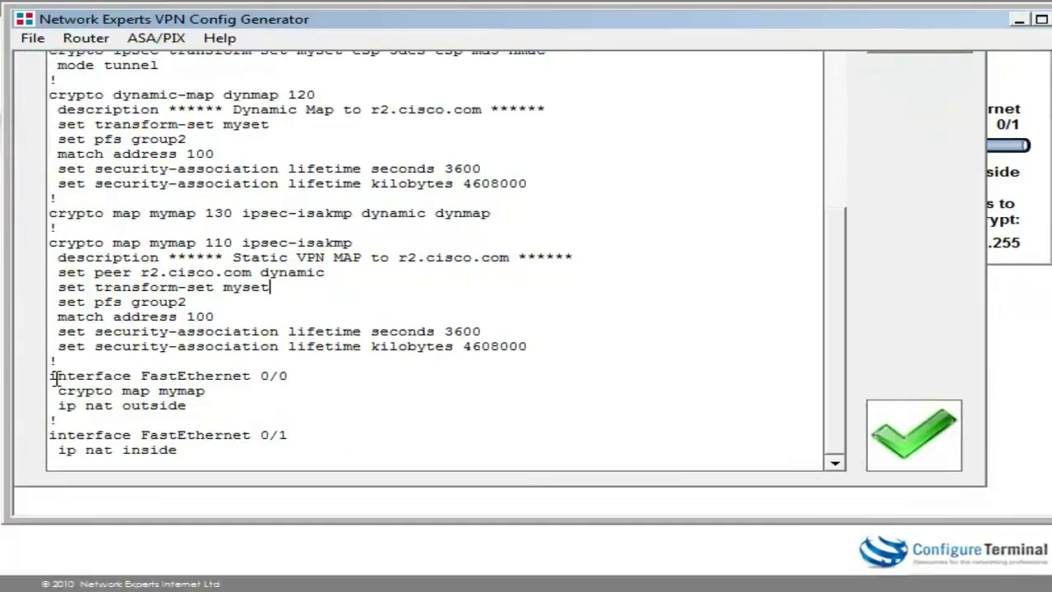
left_click_drag(54, 377, 291, 421)
left_click(291, 421)
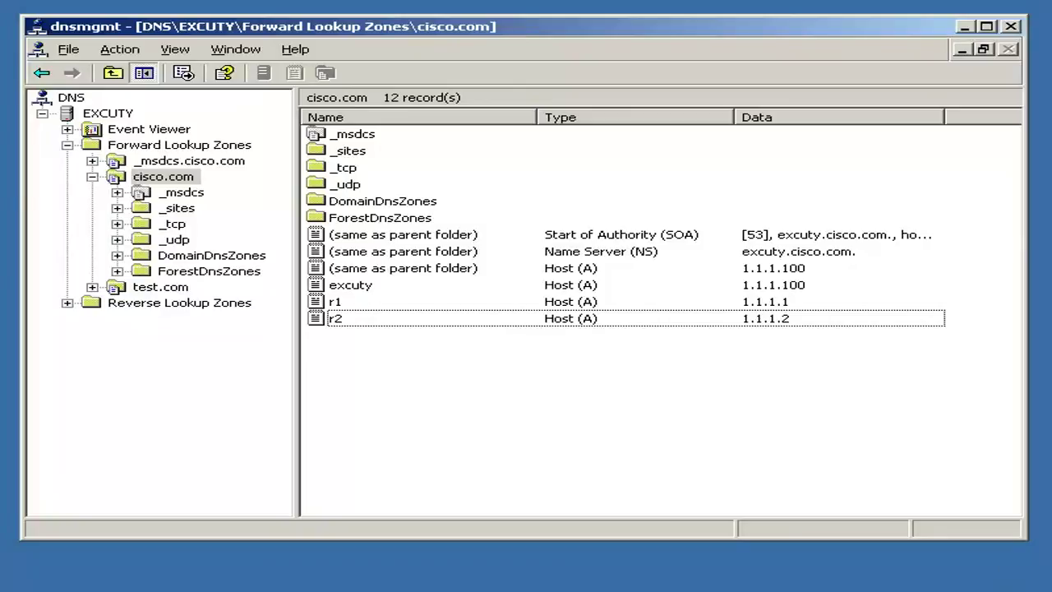
Step: Check that cisco.com hosts r1 is 1.1.1.1 and r2 is 1.1.1.2, closing both unchanged
left_click(550, 303)
double_click(550, 304)
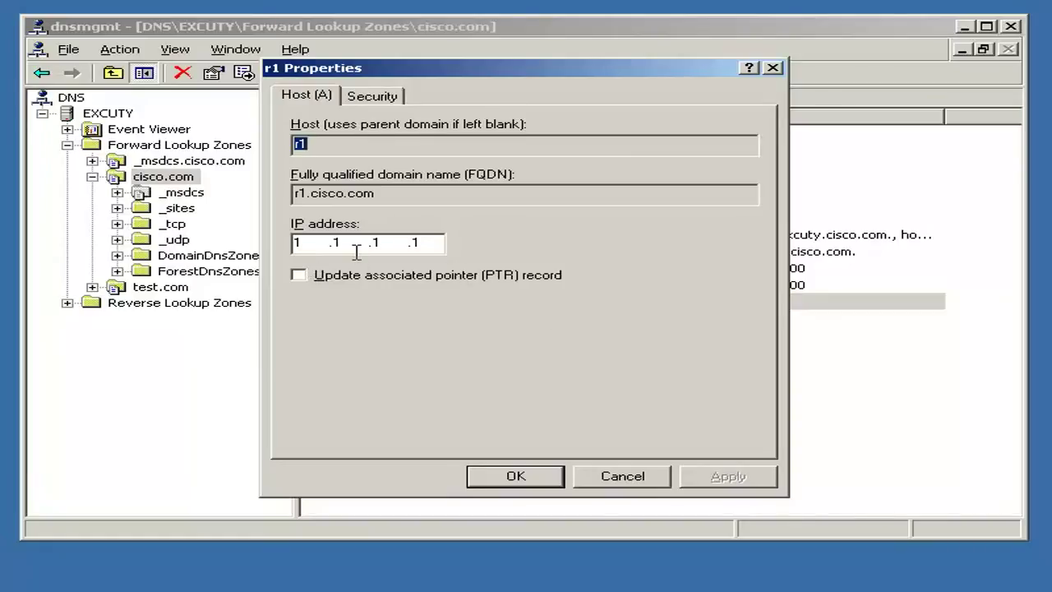
left_click(547, 478)
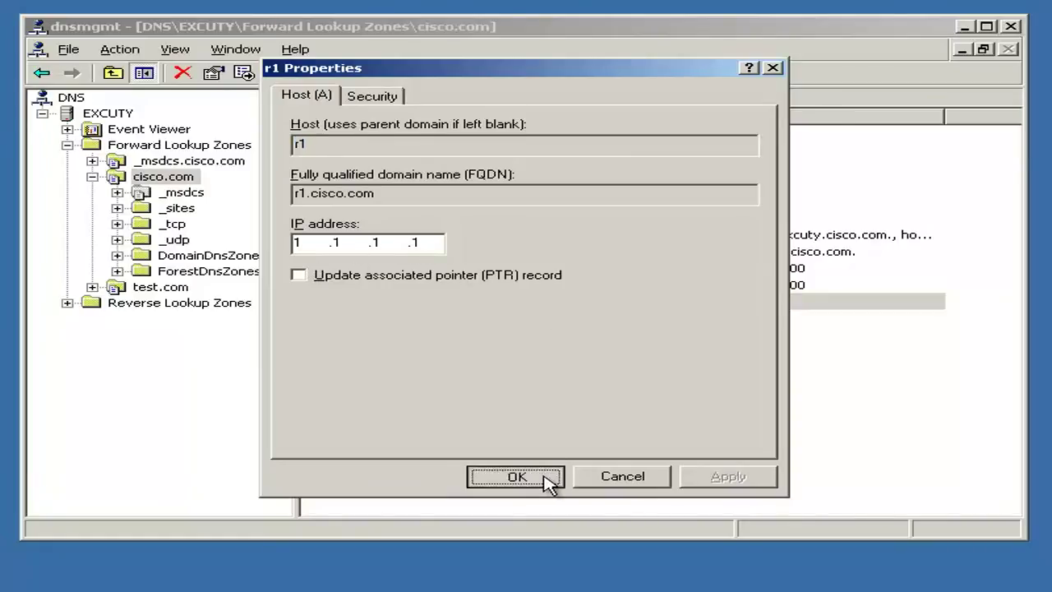
double_click(505, 327)
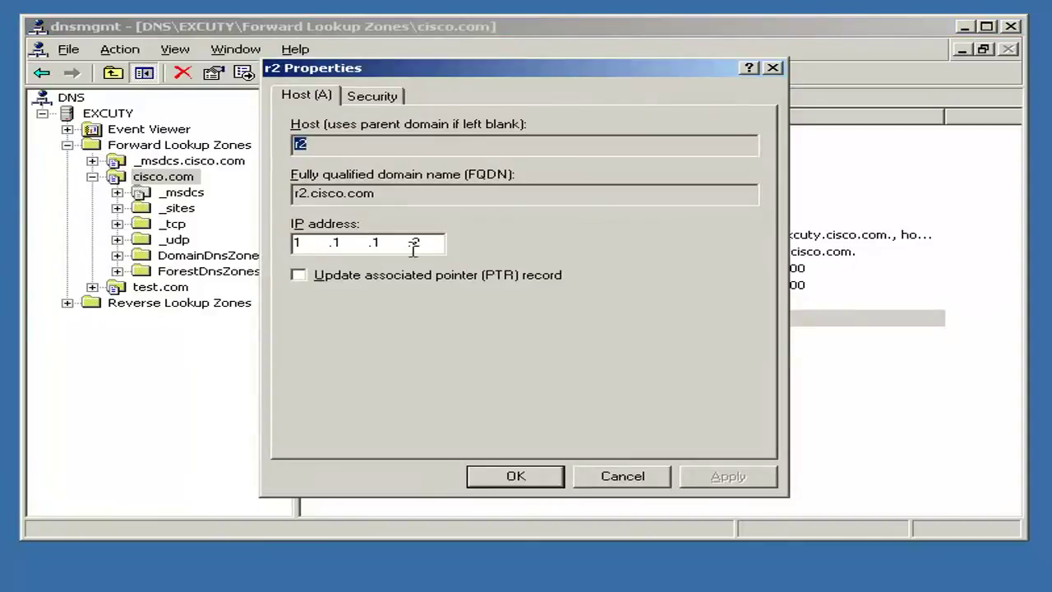
left_click(528, 486)
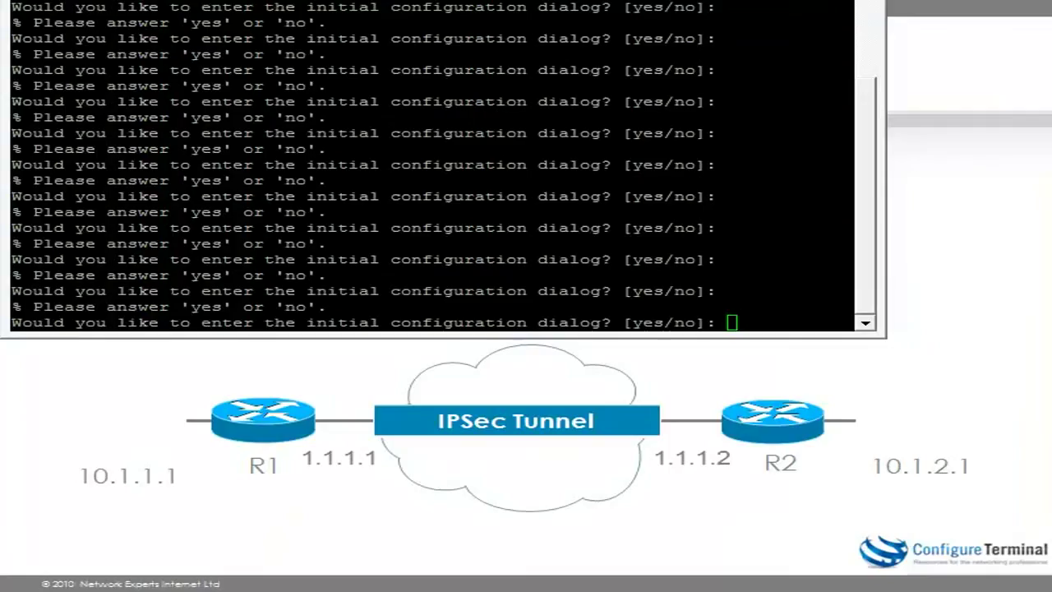
Step: Decline the initial configuration dialog and enter privileged and global configuration mode
left_click(719, 266)
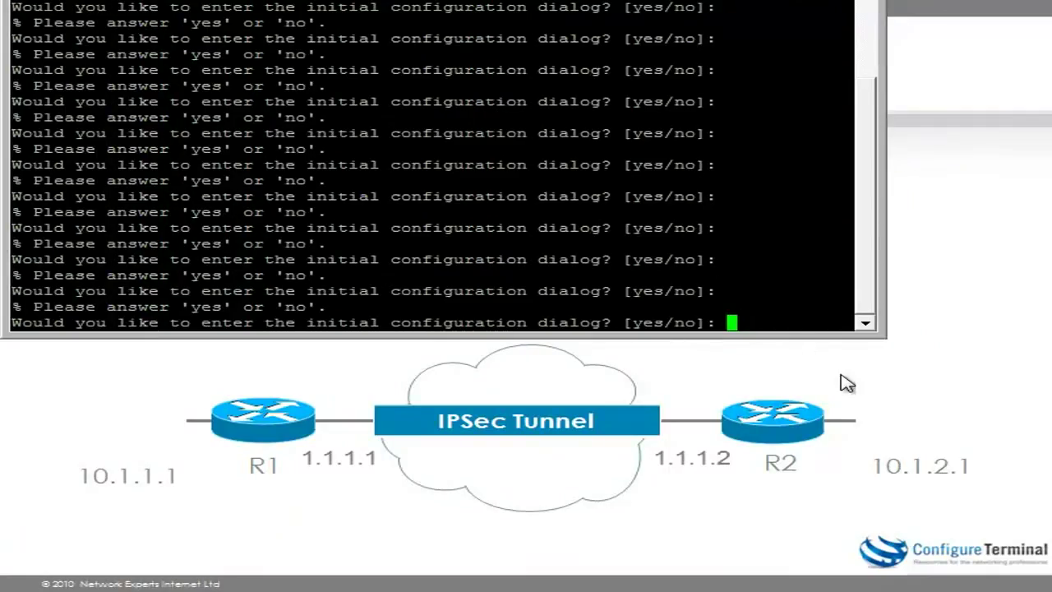
type("no")
key("Return")
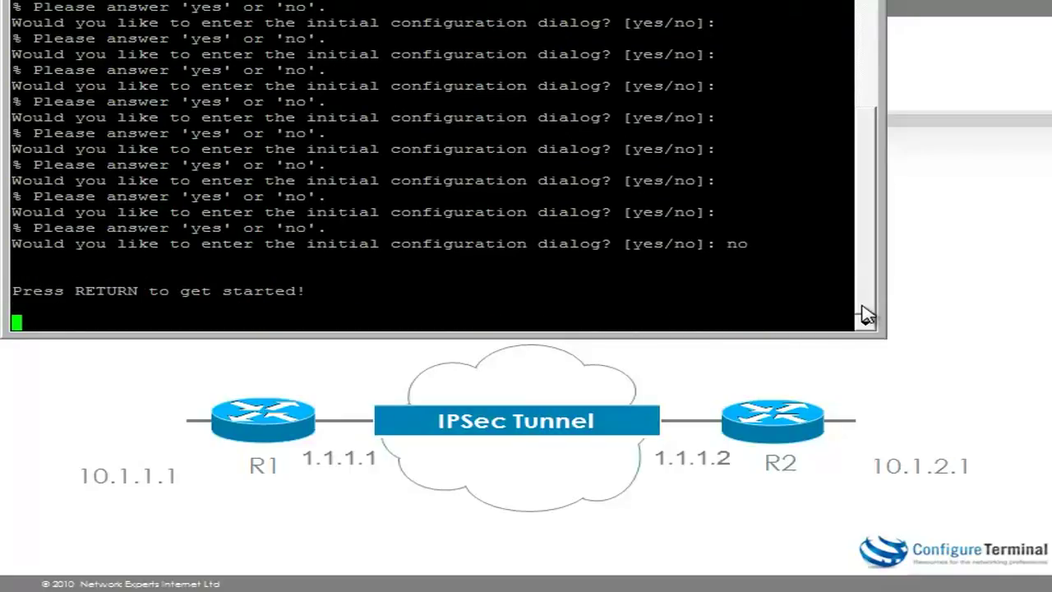
key("Return")
key("Return")
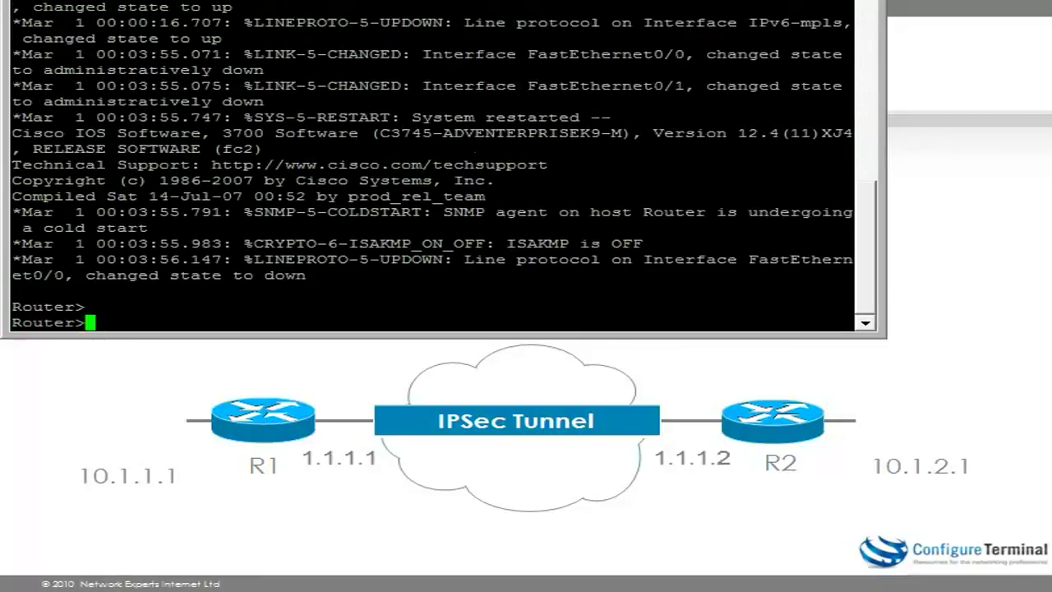
key("Return")
key("Return")
key("Return")
key("Return")
key("Return")
key("Return")
type("en")
key("Return")
type("conf t")
key("Return")
Step: Give FastEthernet0/0 address 1.1.1.1 255.255.255.0 and bring it up
type("int f0/0")
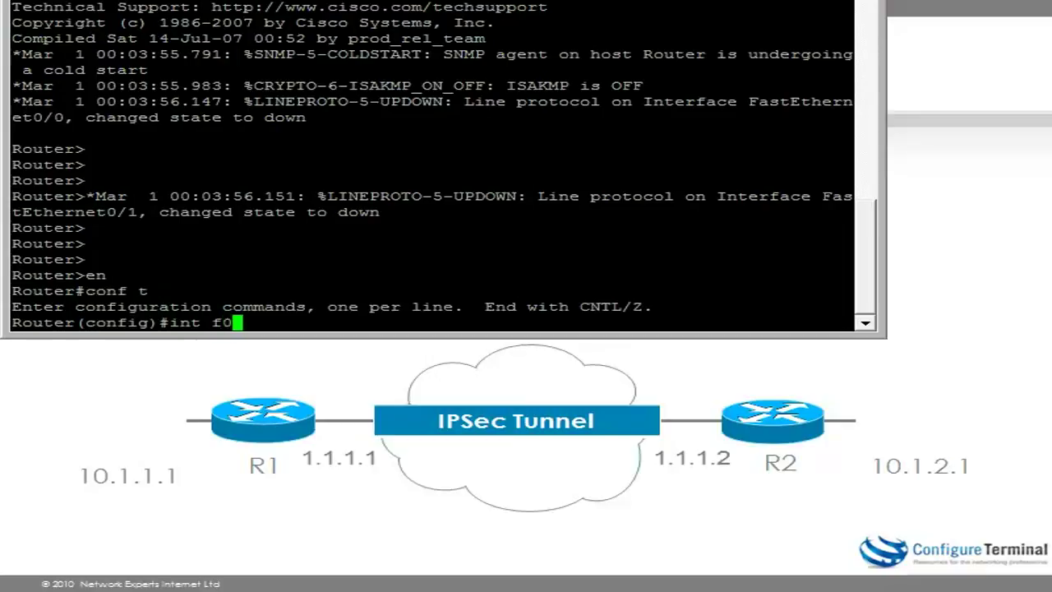
key("Return")
type("ip ad")
key("Tab")
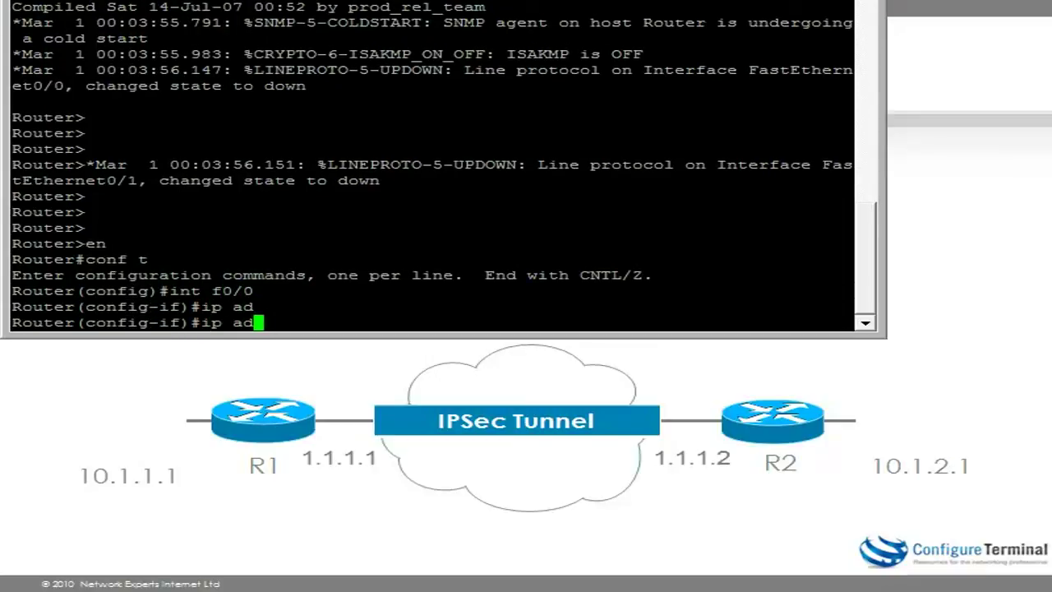
type("d")
key("Tab")
type("1.1.1.1")
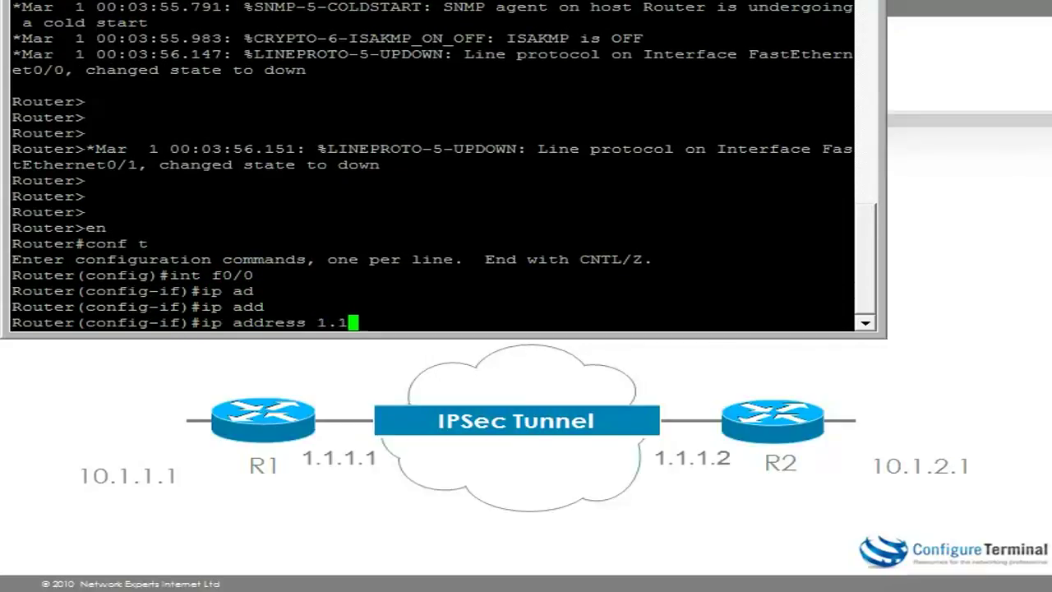
type("5.255.255.0")
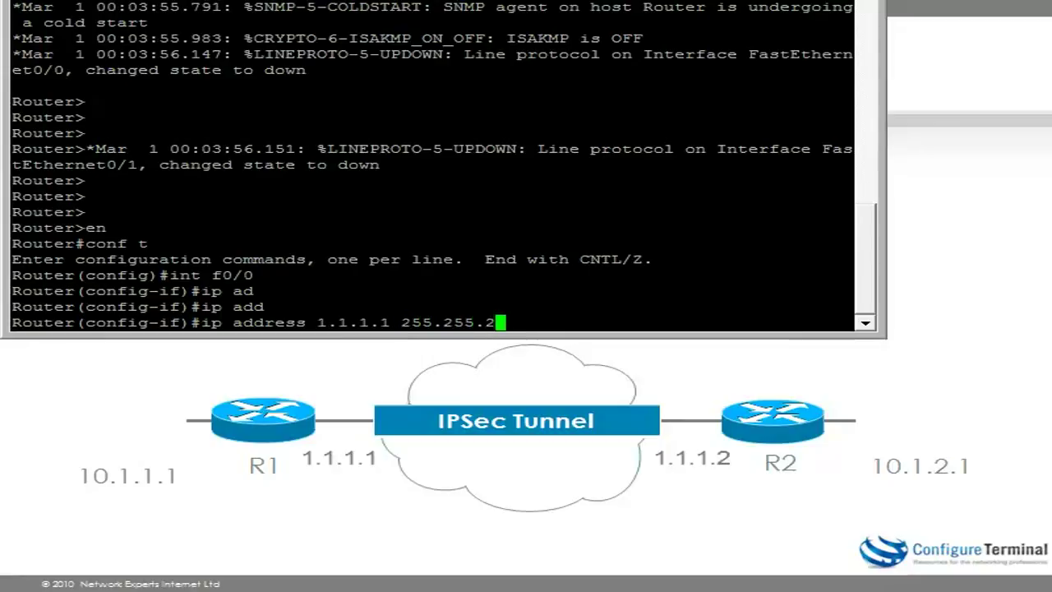
key("Return")
type("no shut")
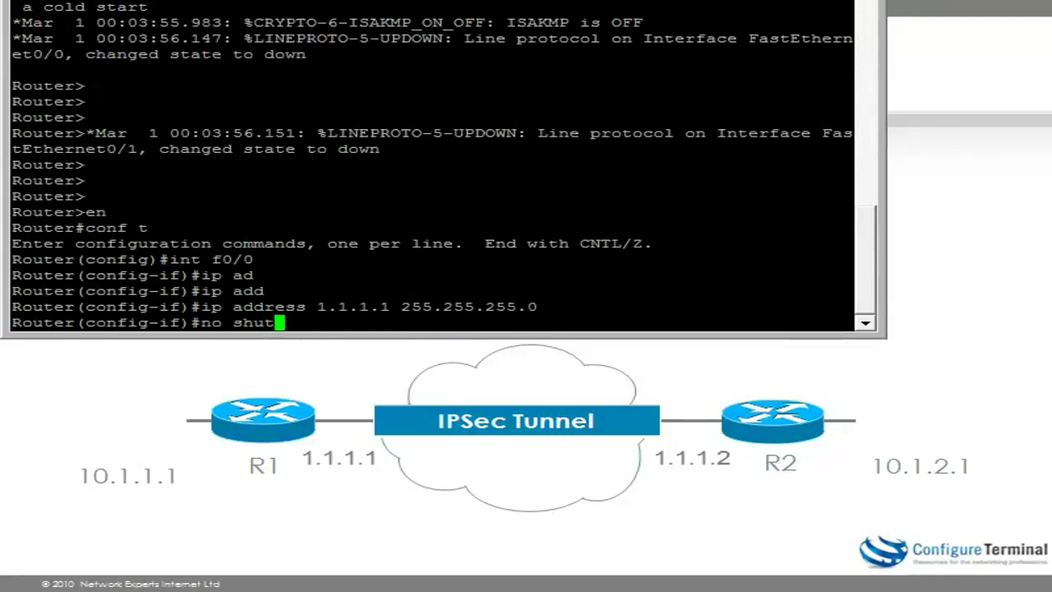
key("Return")
Step: Bring FastEthernet0/1 up with address 10.1.1.1 255.255.255.0
type("int f0/1")
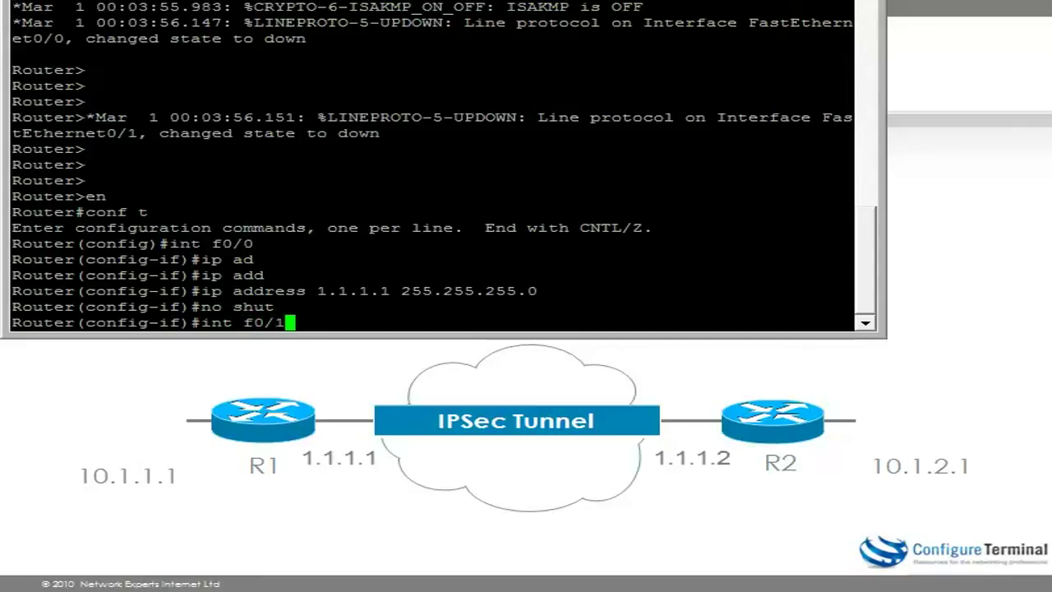
key("Return")
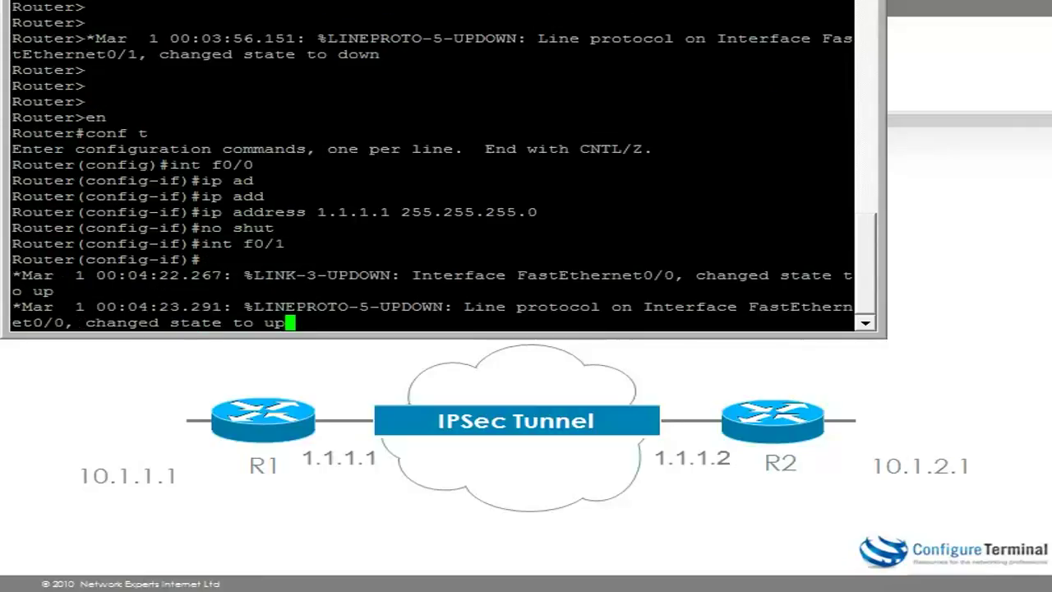
key("Return")
type("no shut")
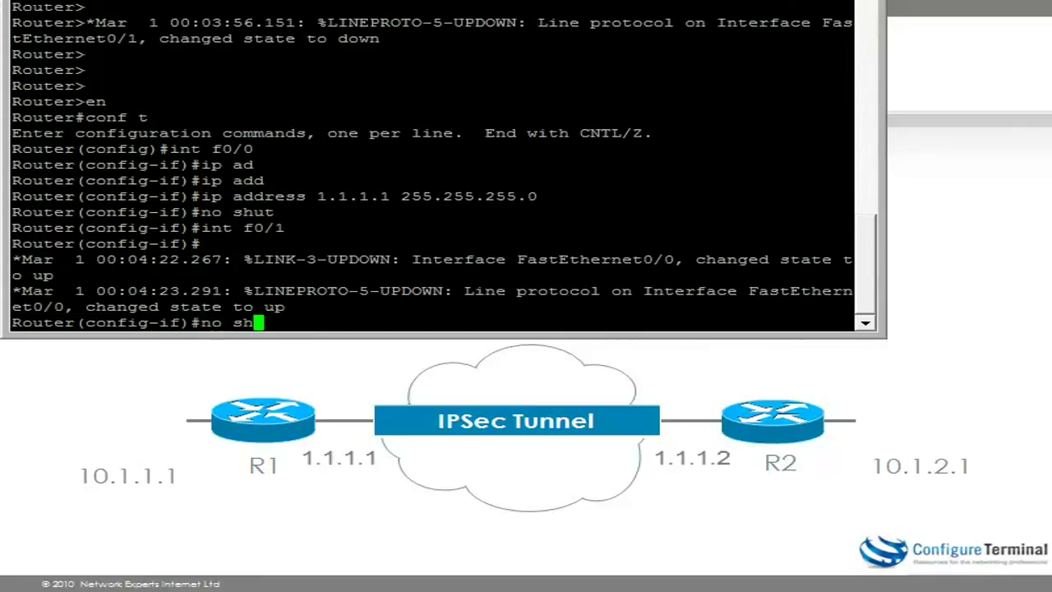
key("Return")
type("ip ad")
key("Tab")
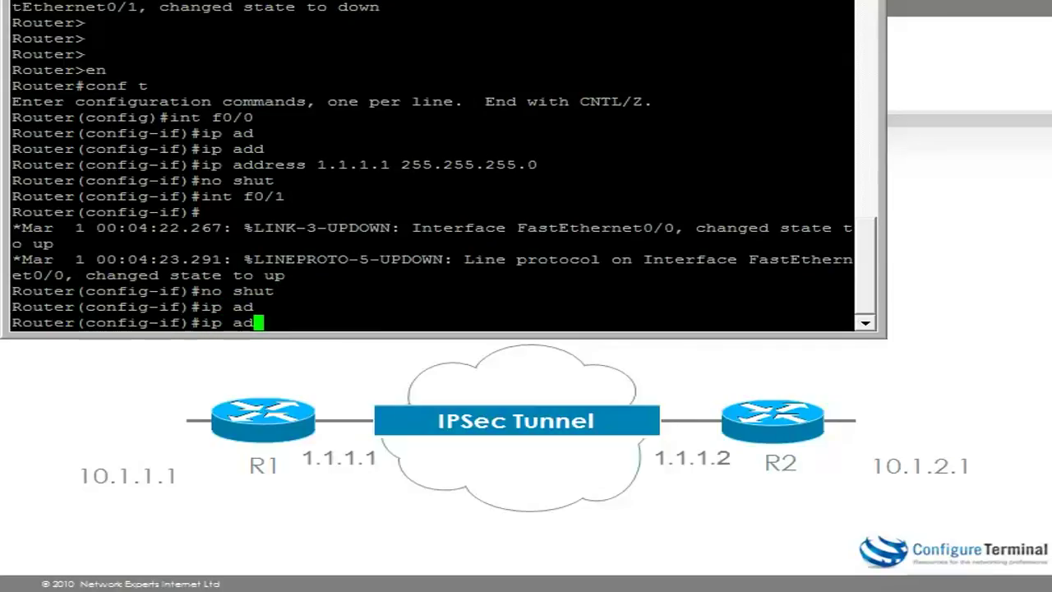
type("d")
key("Tab")
type("10.1.1.1")
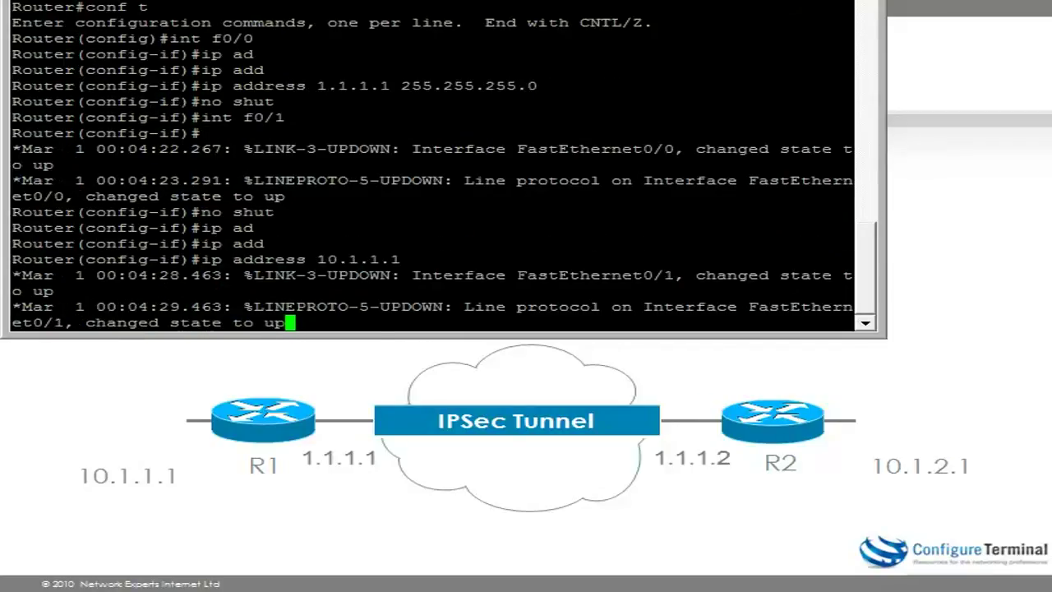
key("Tab")
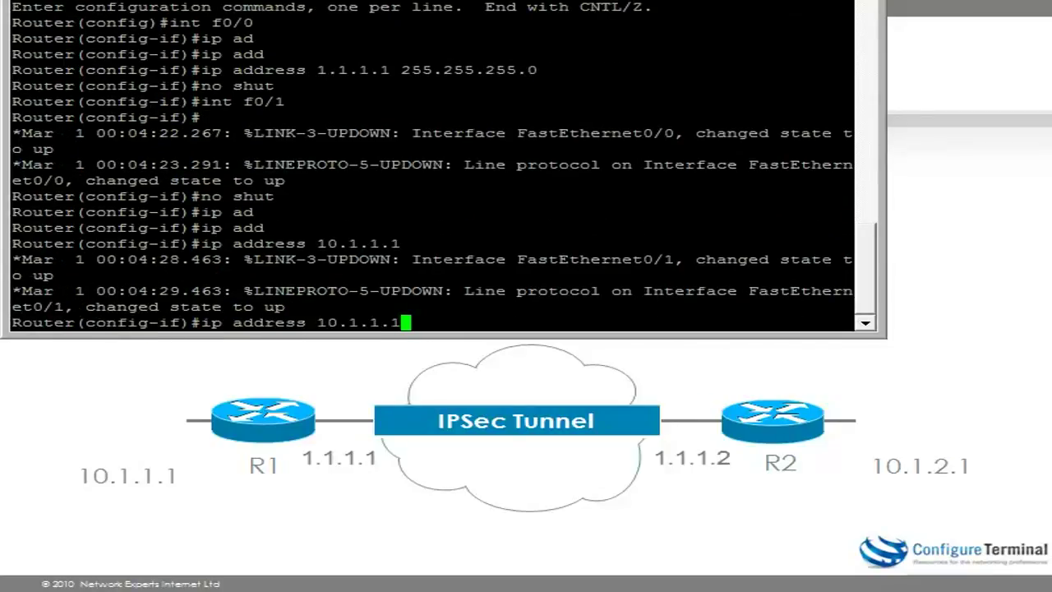
type("255.255.255.0")
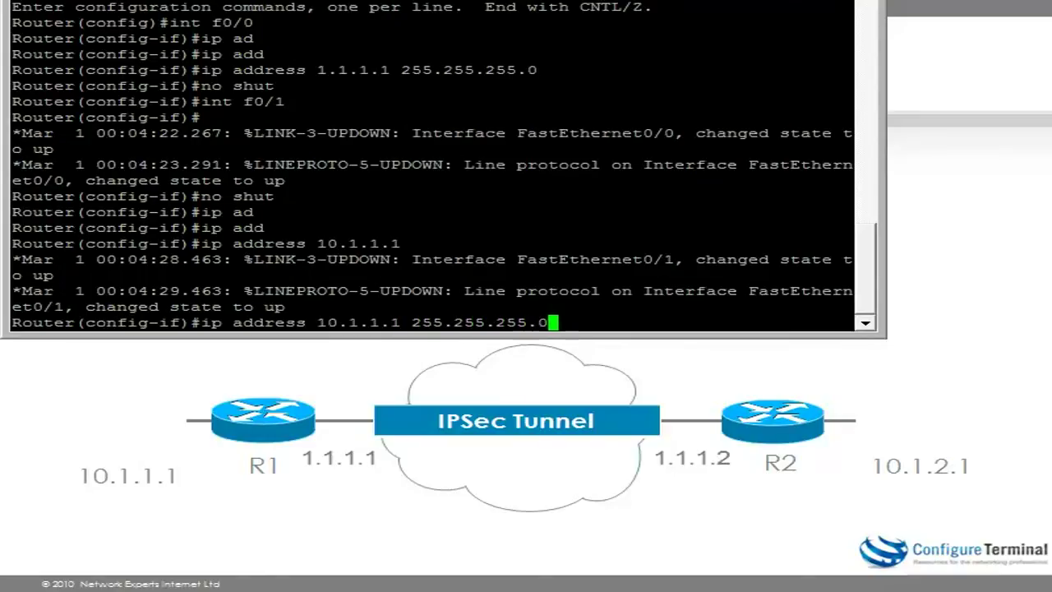
key("Return")
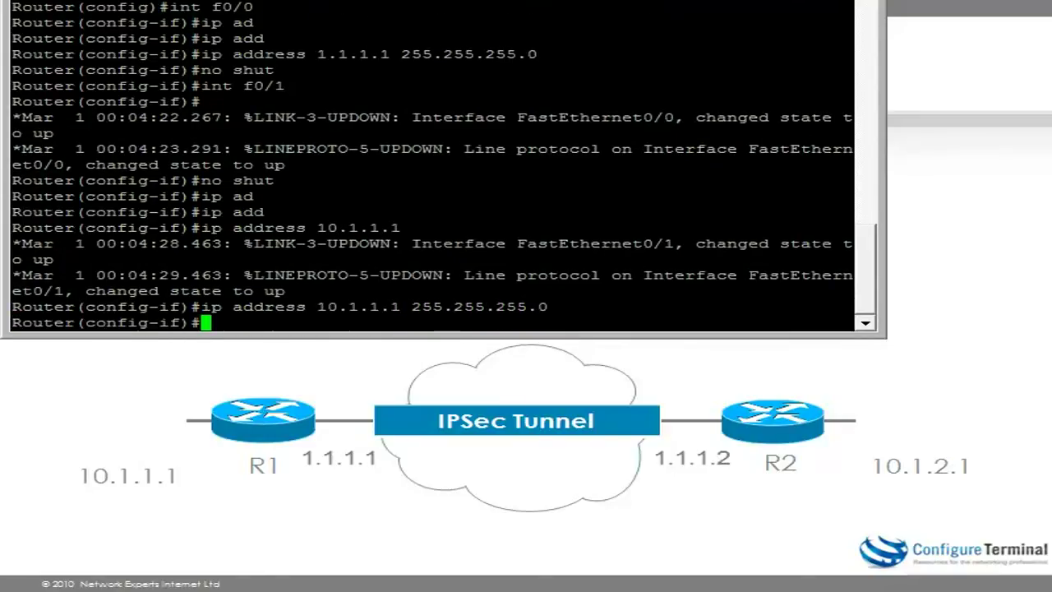
Step: Name the router R1, add default route via 1.1.1.2, and set name-server 1.1.1.100
type("host R1")
key("Return")
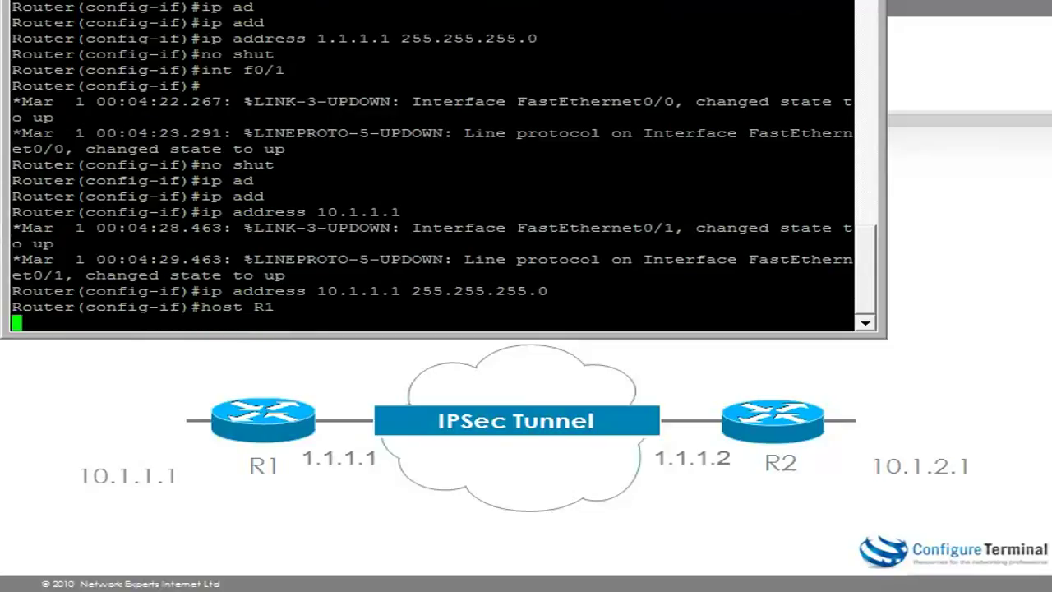
type("i")
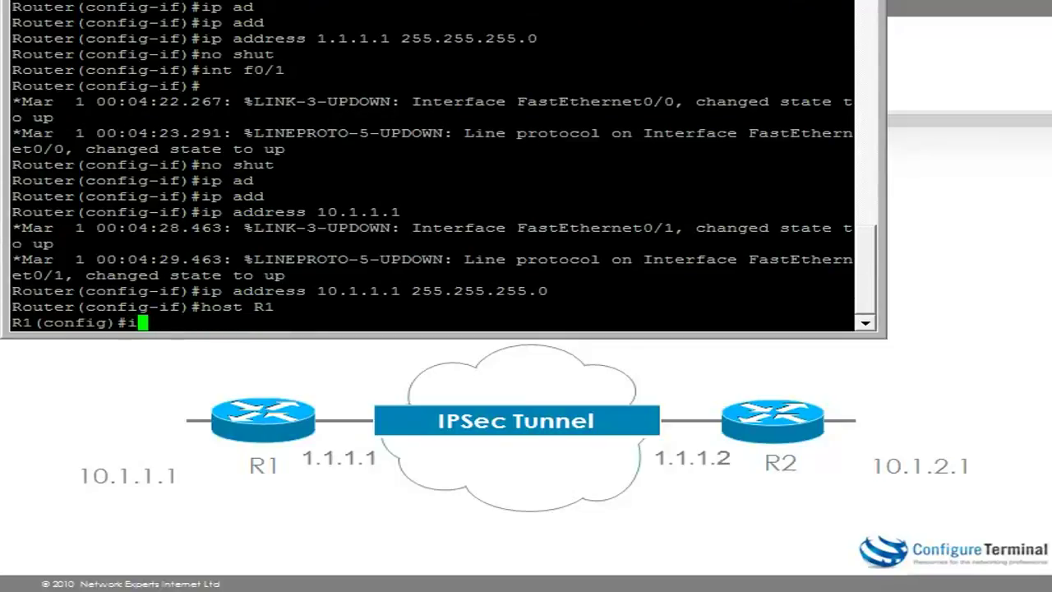
type("p route 0.0.0.")
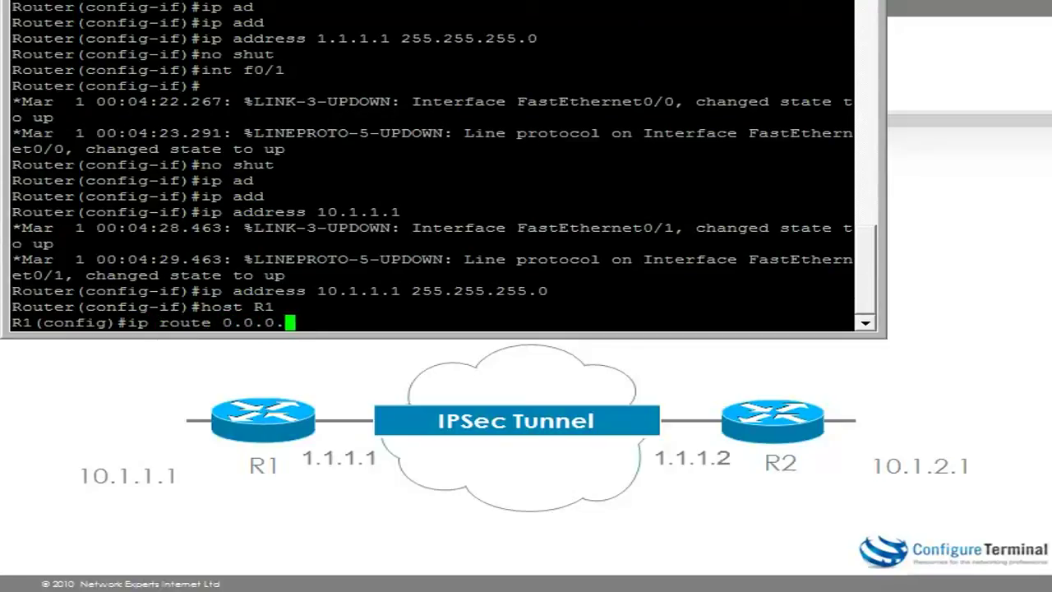
type("0 0.0.0.0 0.0.0.")
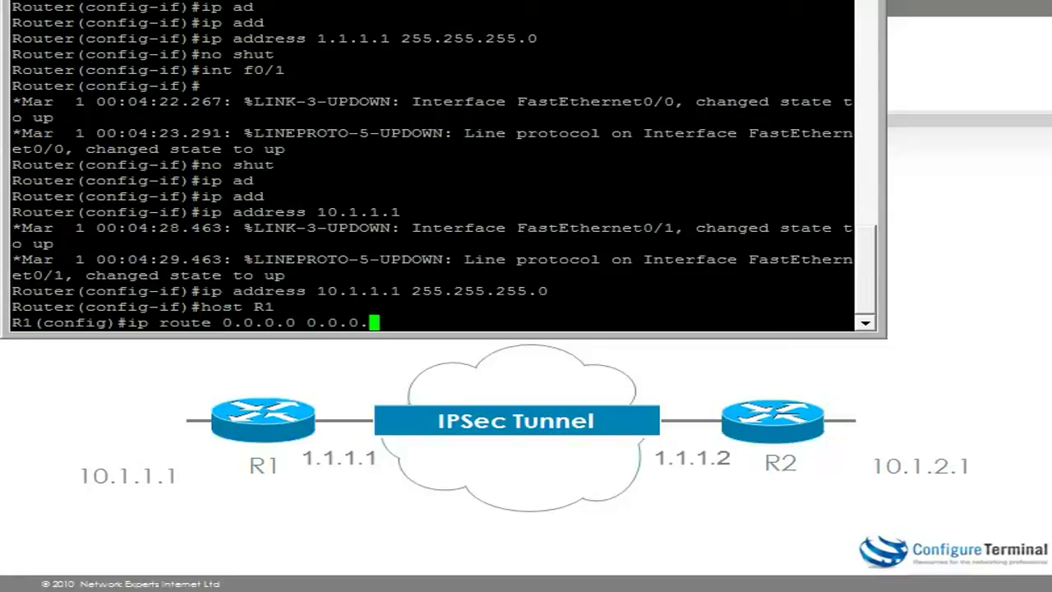
type(" 1.1.1.2")
key("Return")
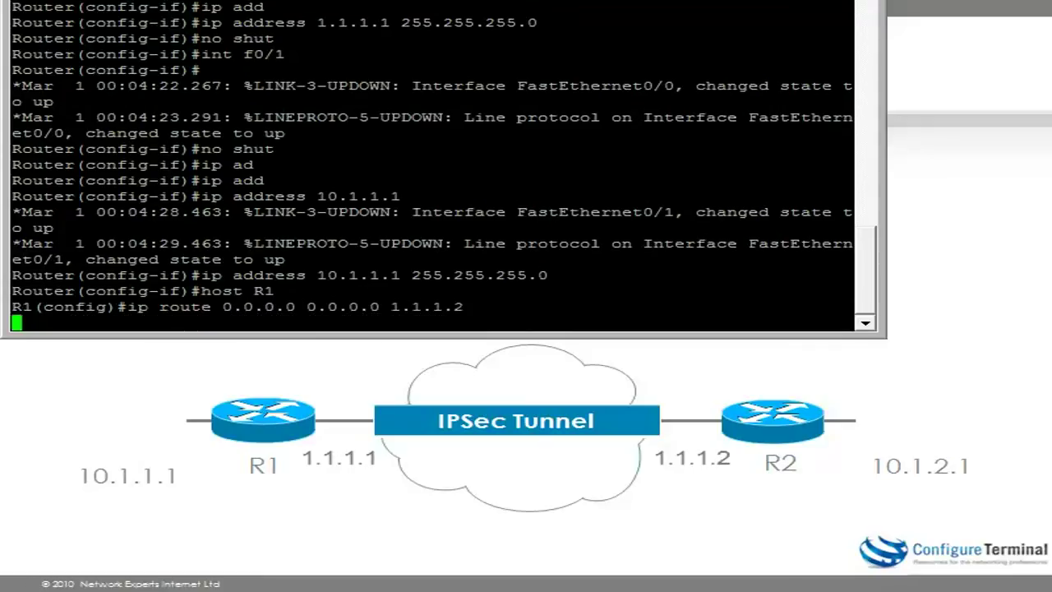
type("ip na")
key("Tab")
type("m")
key("Tab")
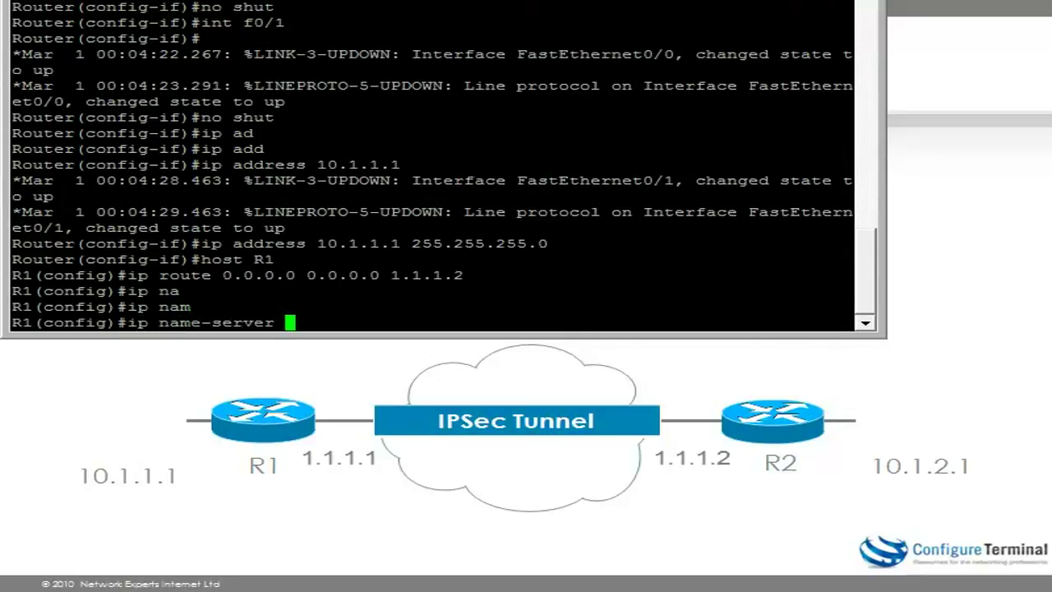
type("1.1.1.100")
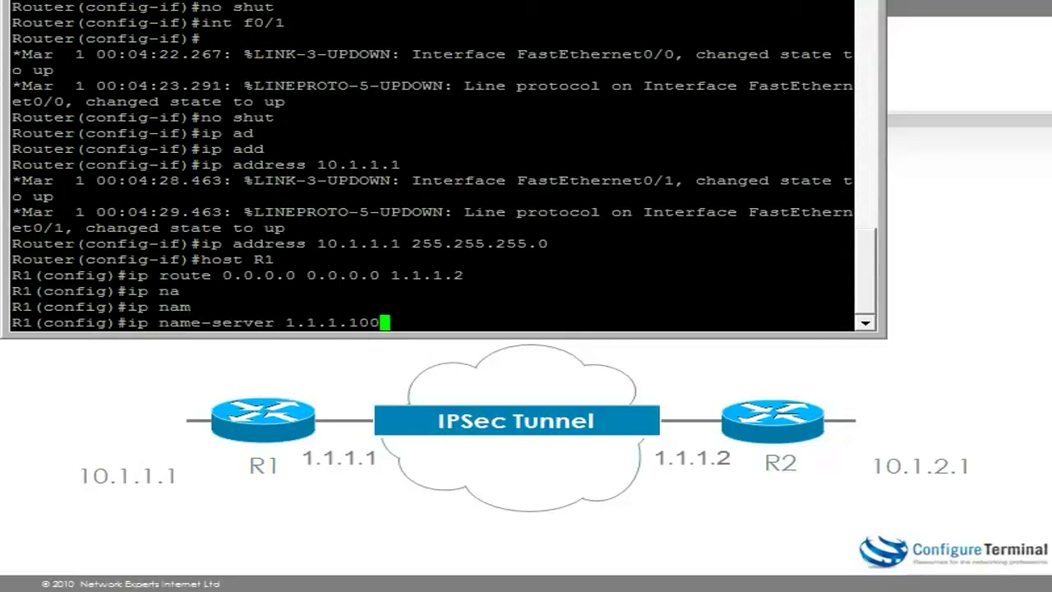
key("Return")
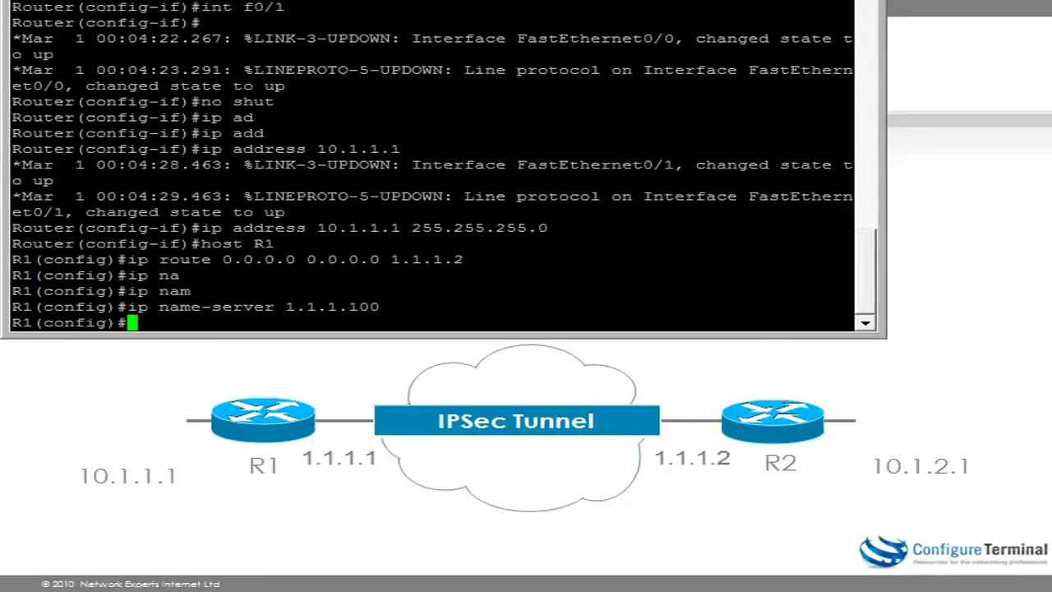
key("alt+Tab")
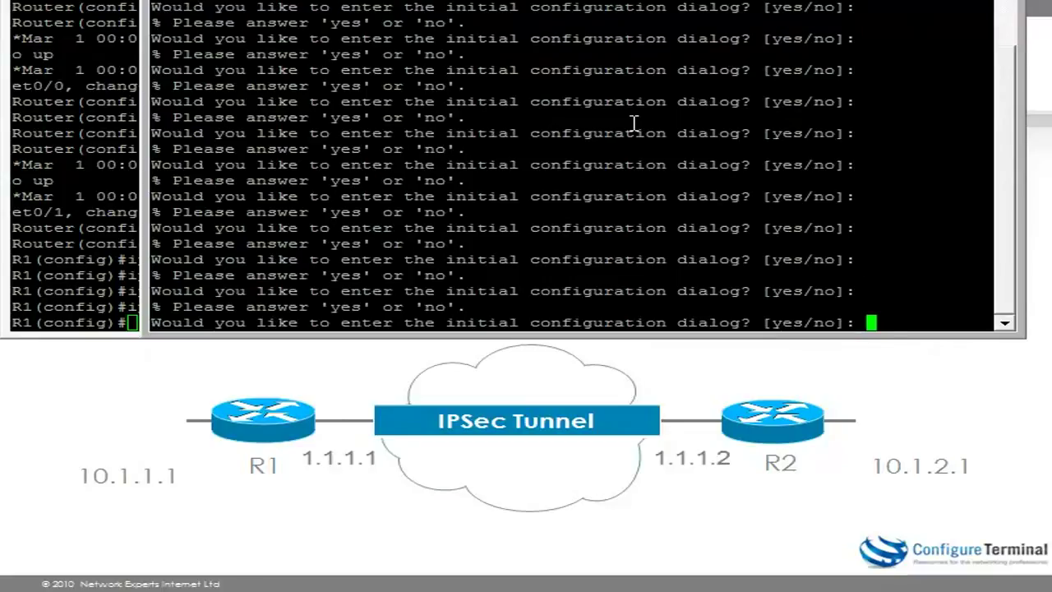
Step: On the second router, decline the setup dialog and enter enable and global configuration mode
type("no")
key("Return")
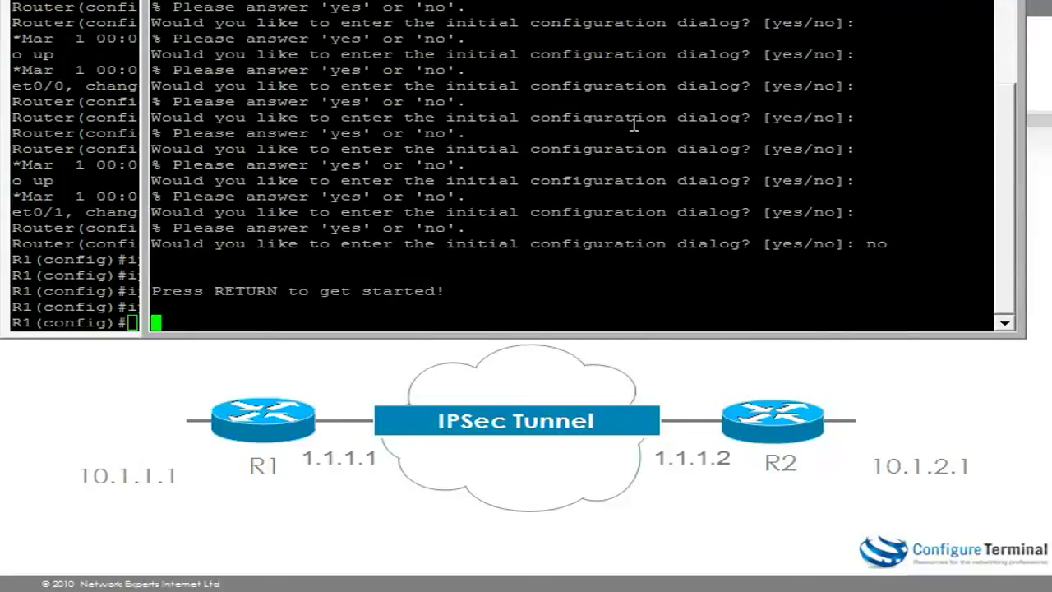
key("Return")
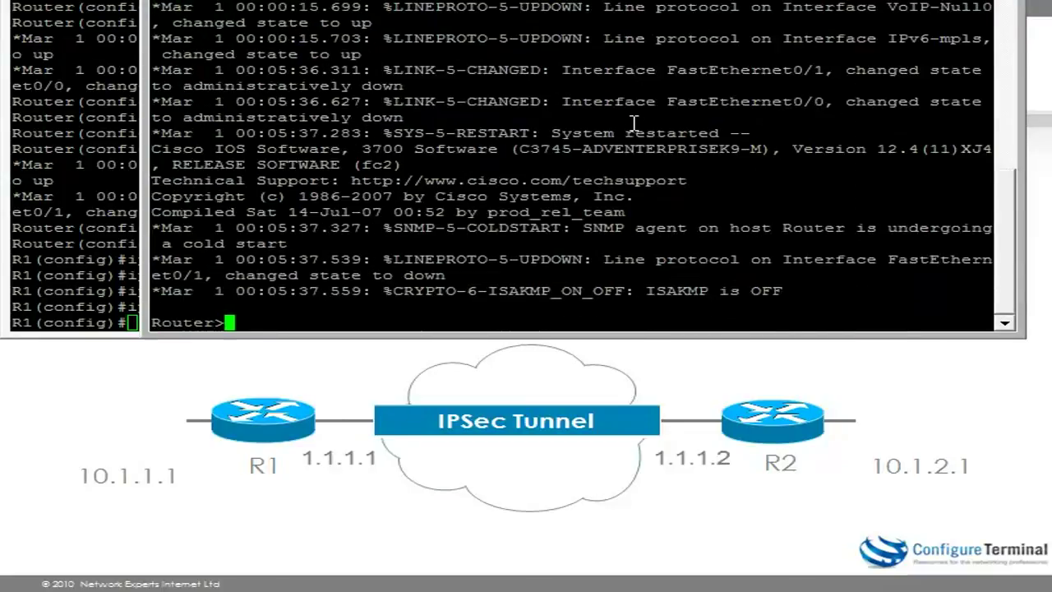
key("Return")
key("Return")
key("Return")
type("en")
key("Return")
type("conf t")
Step: Bring f0/0 up with address 1.1.1.2 255.255.255.0
key("Return")
type("int f0/0")
key("Return")
type("no shut")
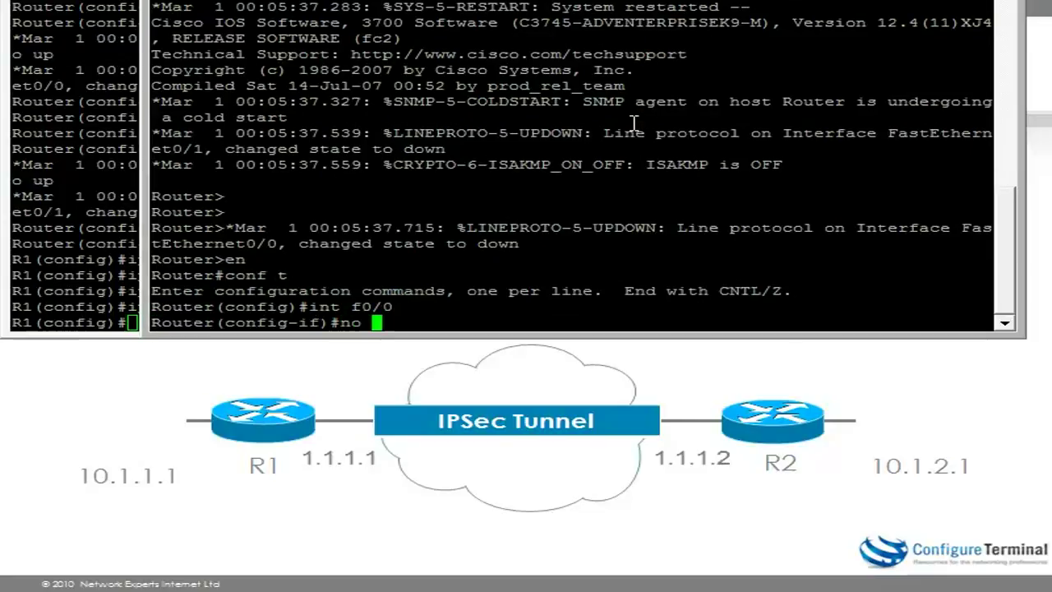
key("Return")
type("ip add")
key("Tab")
type("d")
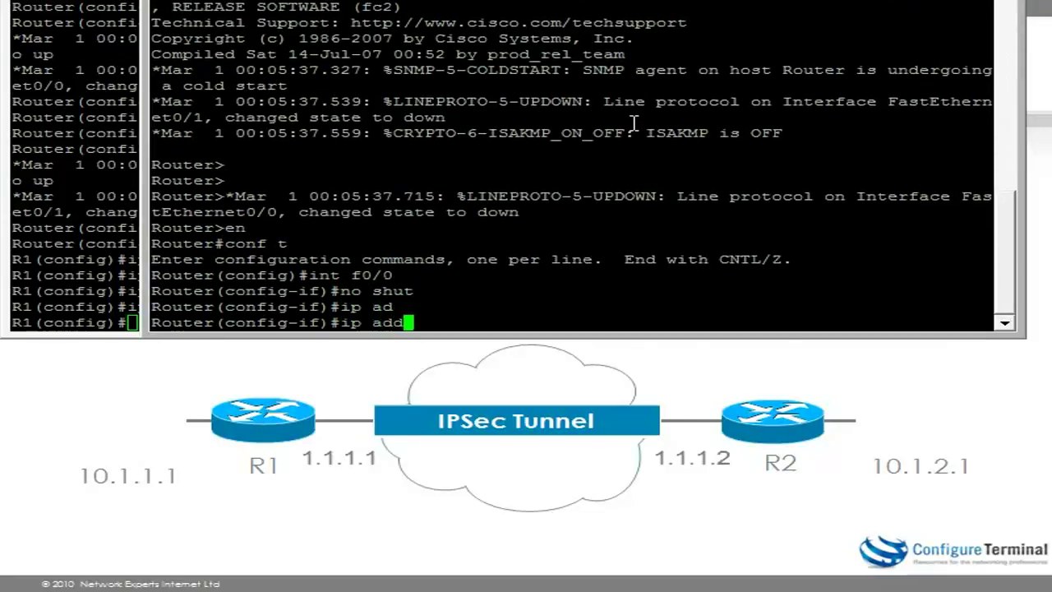
key("Tab")
type("1.1.11")
key("BackSpace")
type(".2 255.255.255.0")
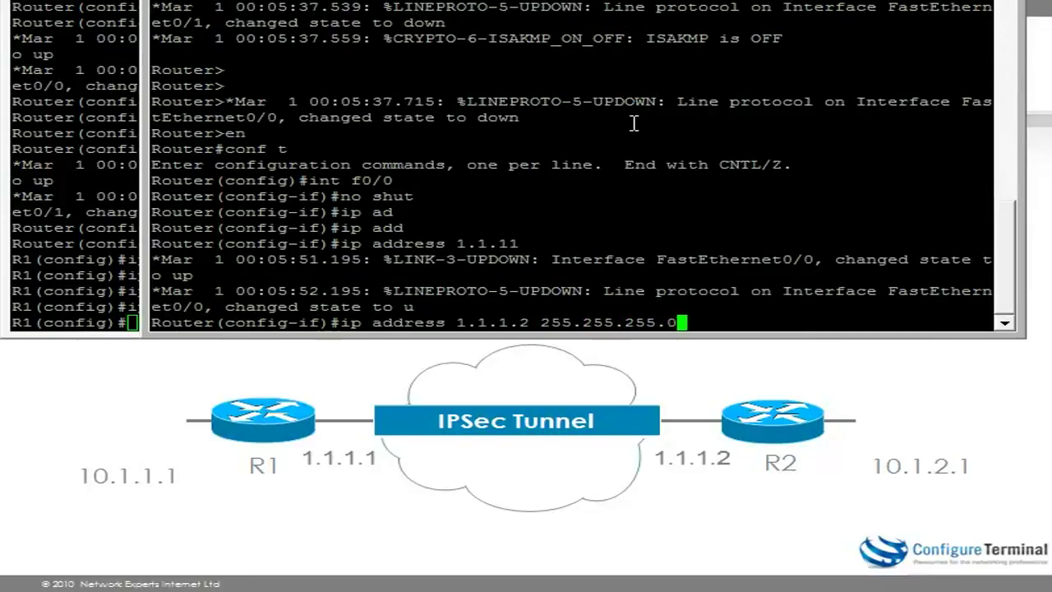
key("Return")
Step: Give f0/1 address 10.1.2.1 255.255.255.0 and bring it up
type("int f0/1")
key("Return")
type("ip ad")
key("Tab")
type("d")
key("Tab")
type("10.")
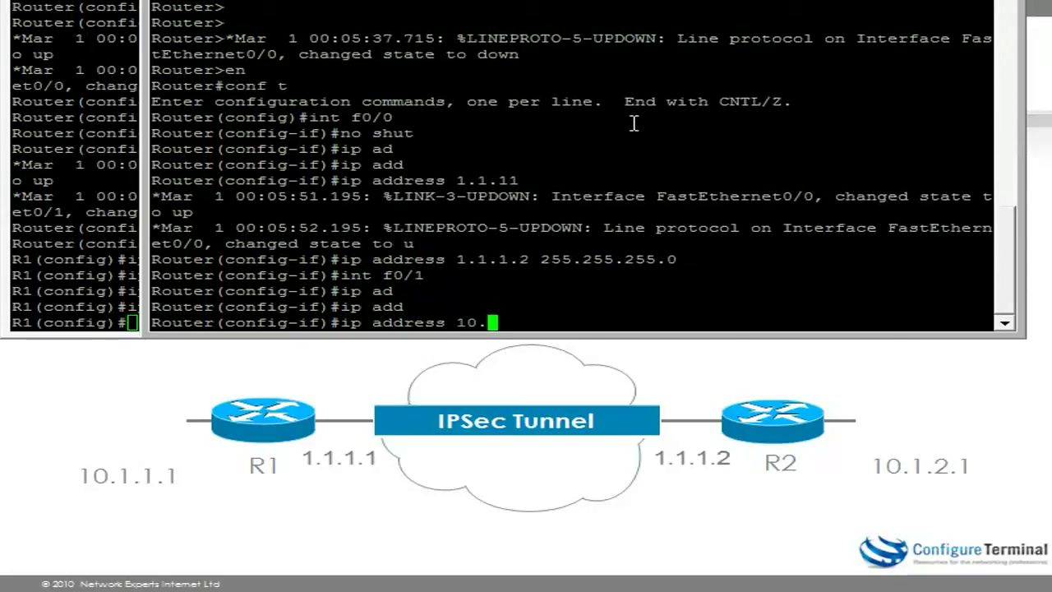
type("1.2.1 255.255.25")
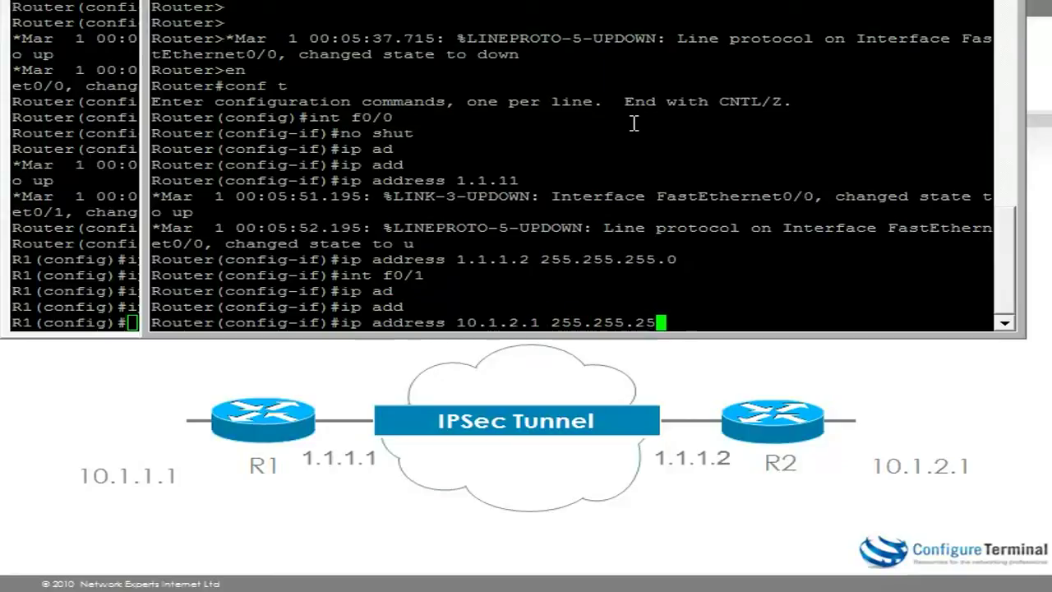
type("5.0")
key("Return")
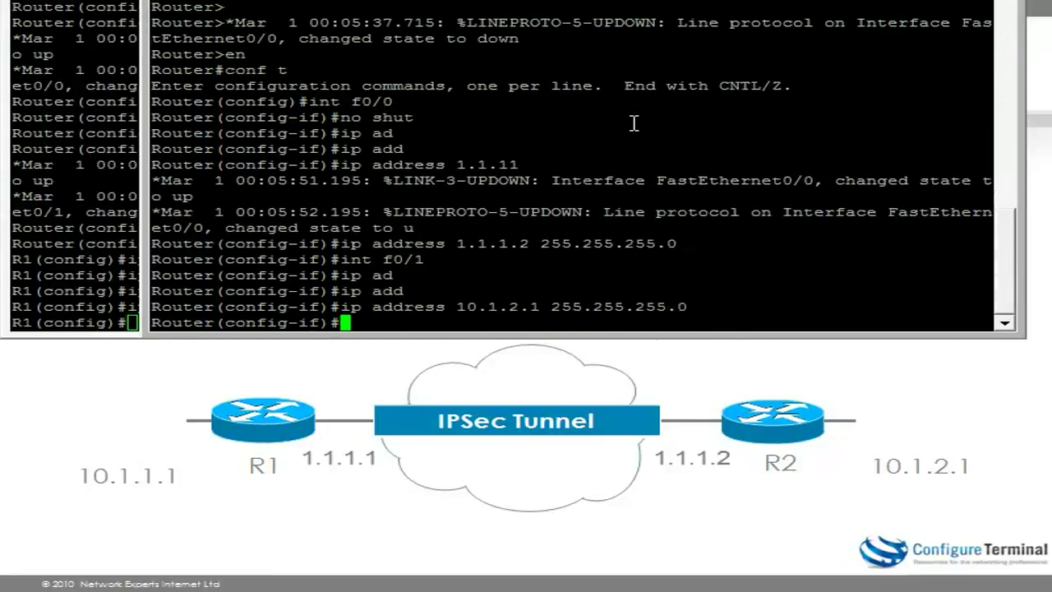
type("no shut")
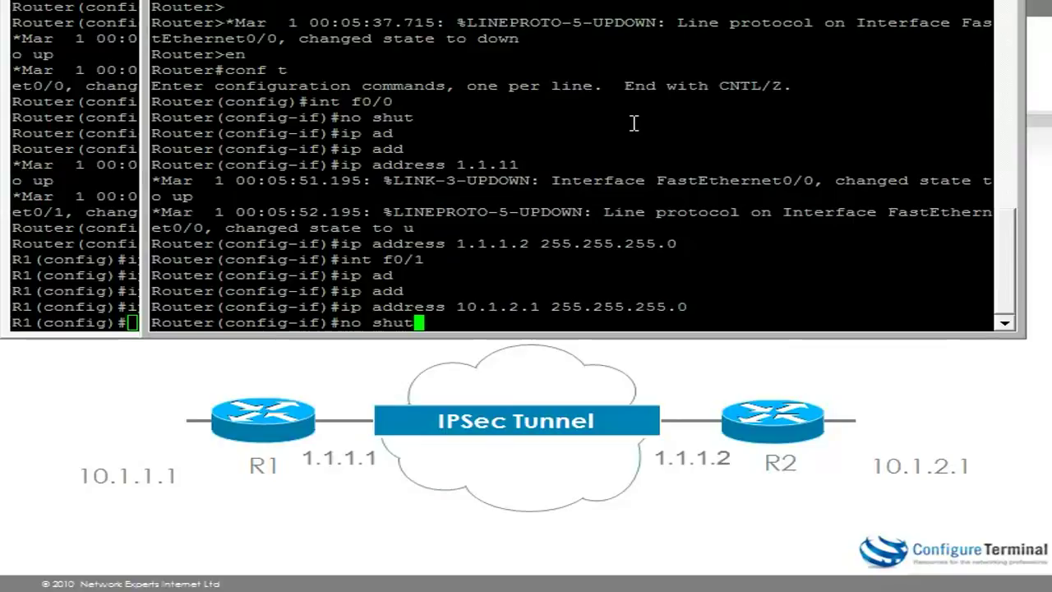
key("Return")
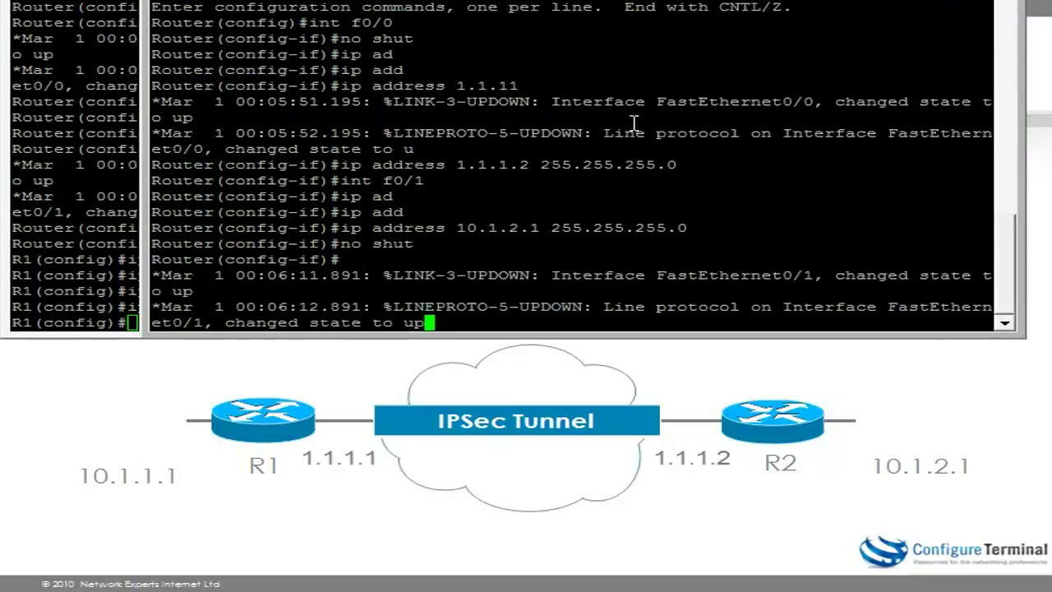
key("Return")
Step: Add default route via 1.1.1.1, name the router R2, and set name-server 1.1.1.100
type("ip route 0.0.0.0 0.0.0.0")
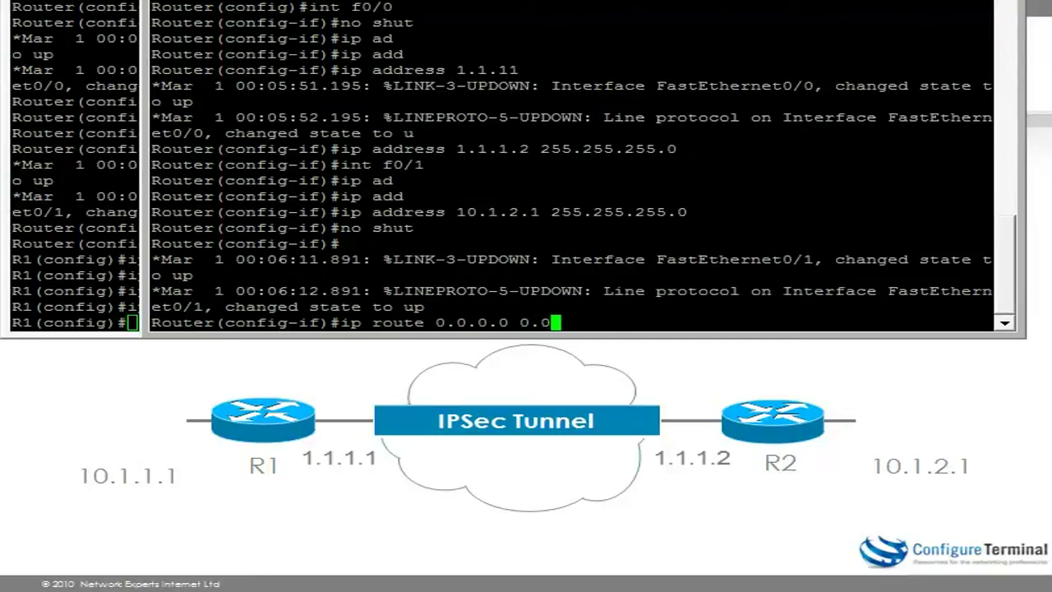
type(" 1.1.1.1")
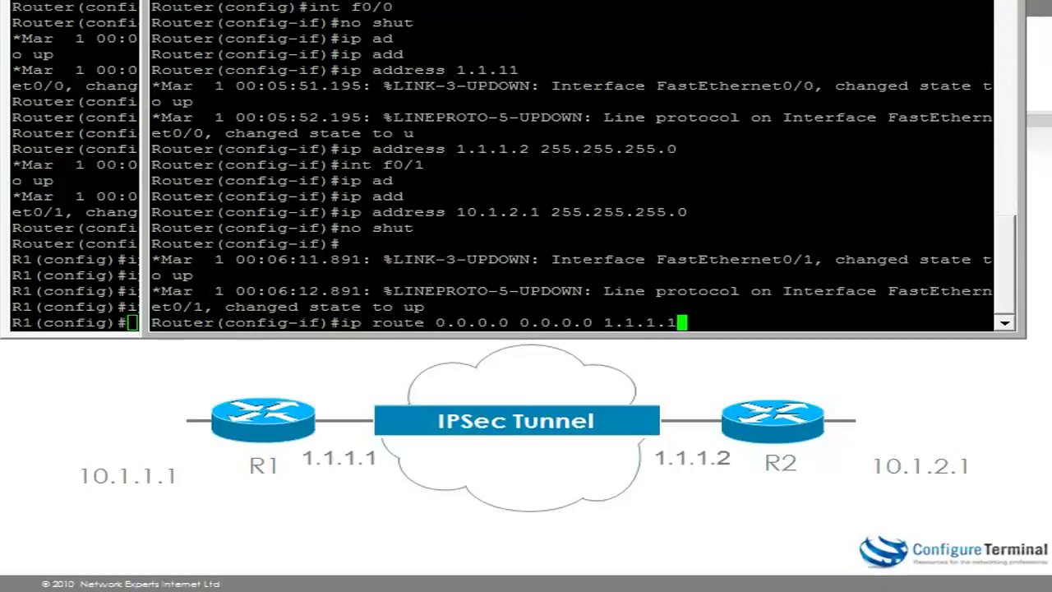
key("Return")
type("host R2")
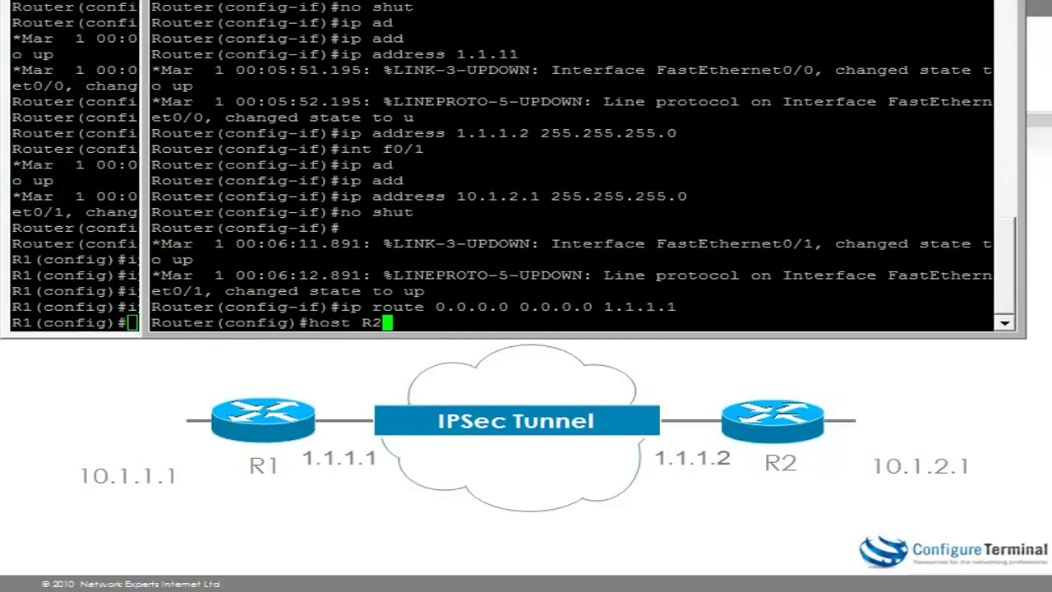
key("Return")
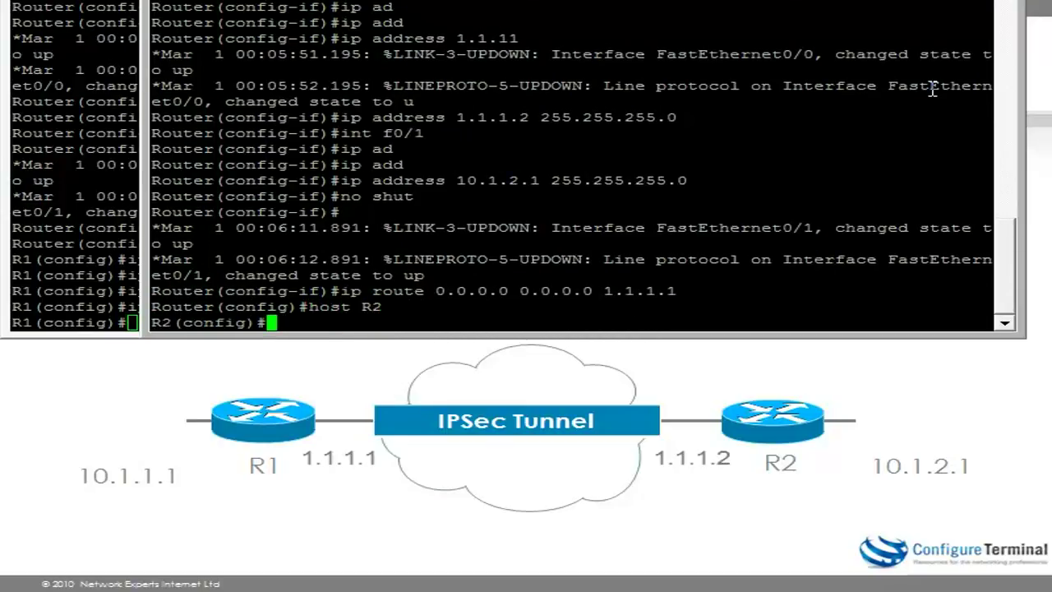
type("ip name")
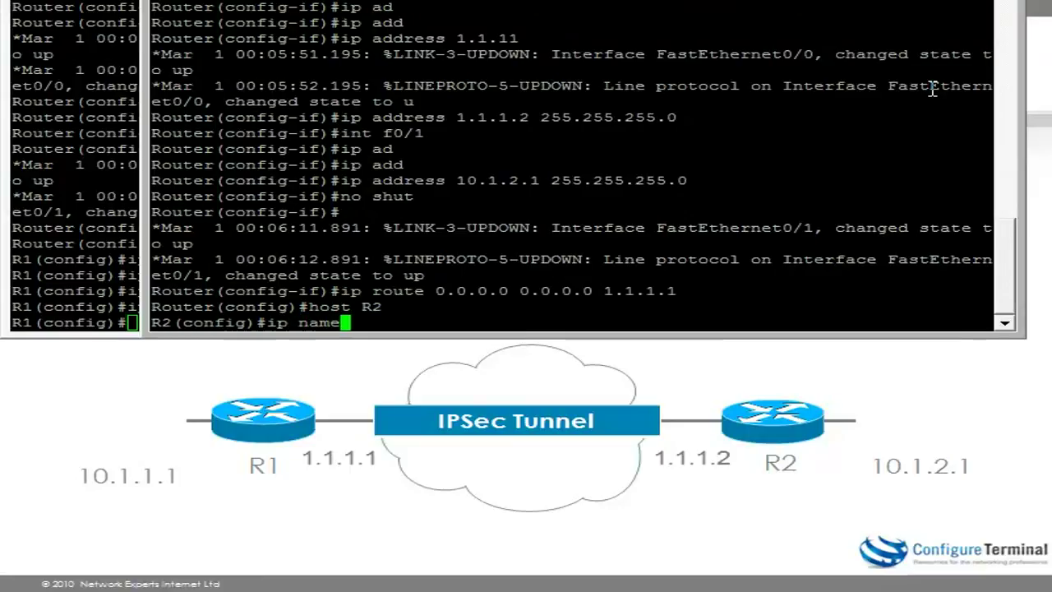
key("Tab")
type("1.1.1.")
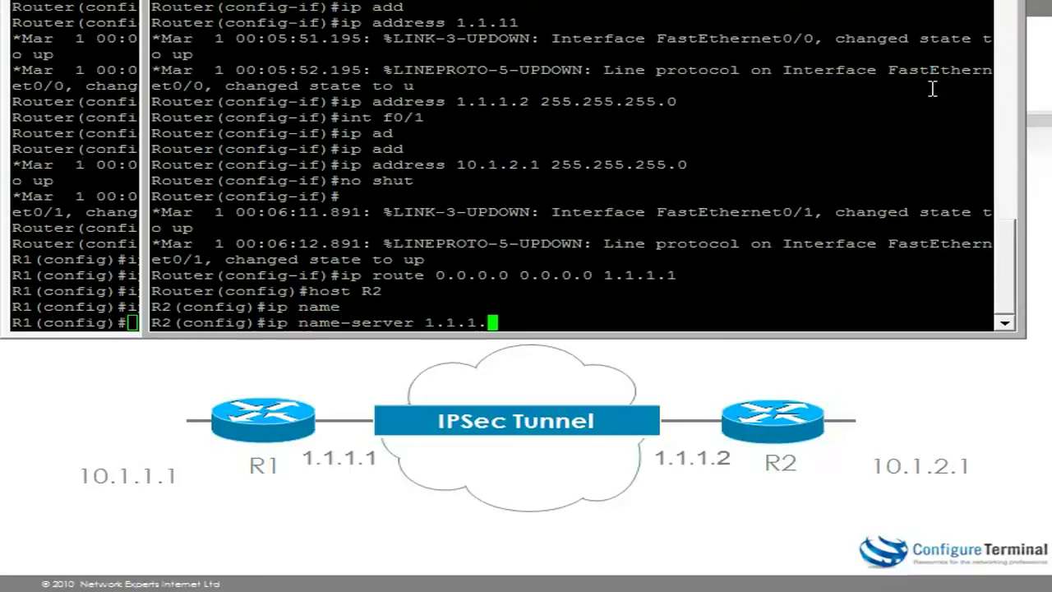
type("100")
key("Return")
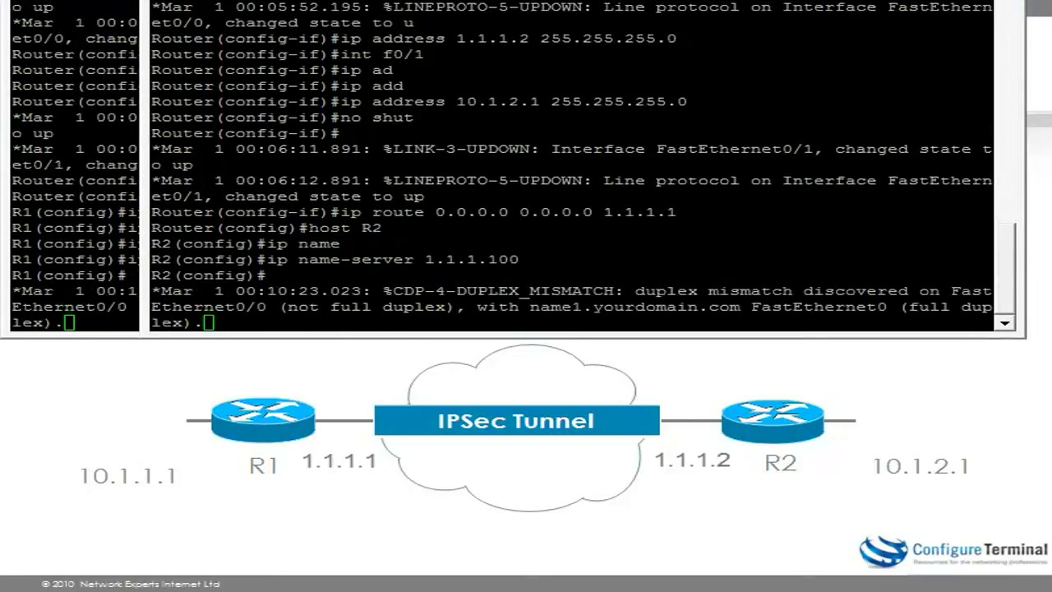
Step: Leave configuration mode and ping the 1.1.1.100 name server from both R1 and R2
left_click(118, 209)
key("Return")
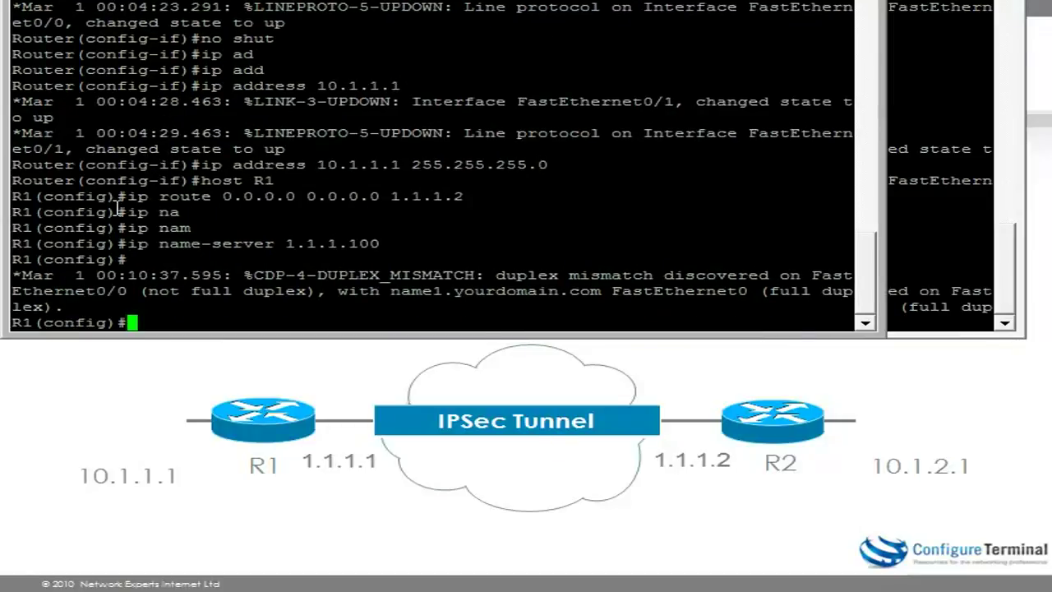
key("ctrl+z")
type("ping 1")
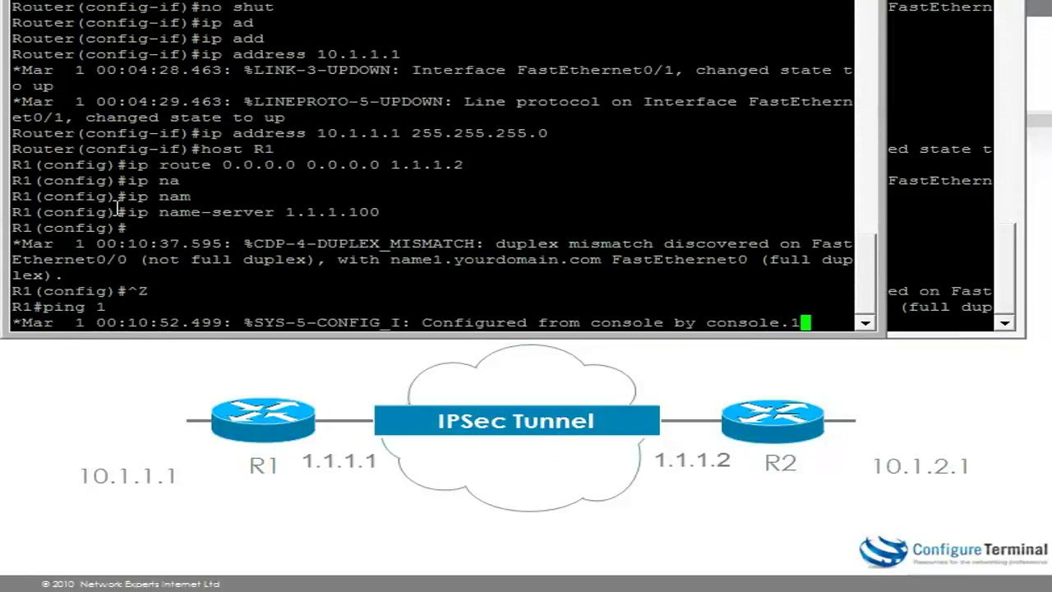
type(".1.1.100")
key("Return")
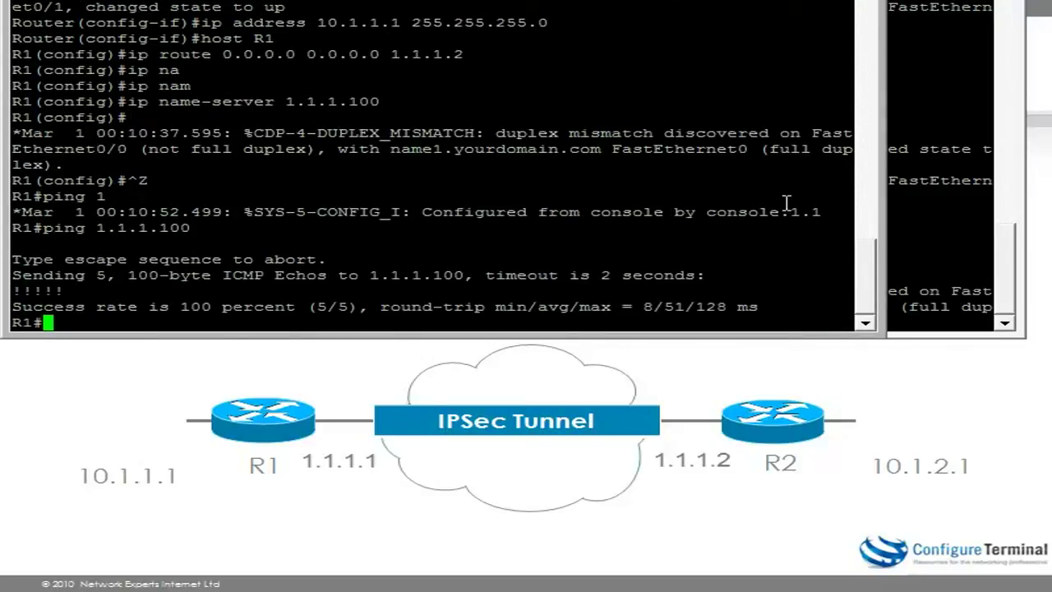
left_click(911, 149)
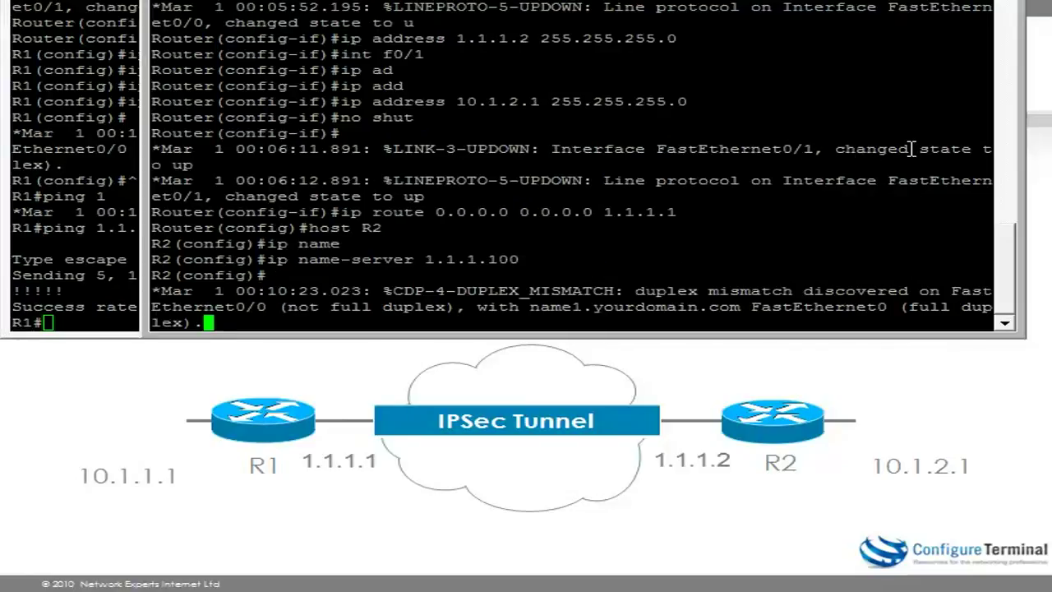
key("ctrl+z")
type("ping")
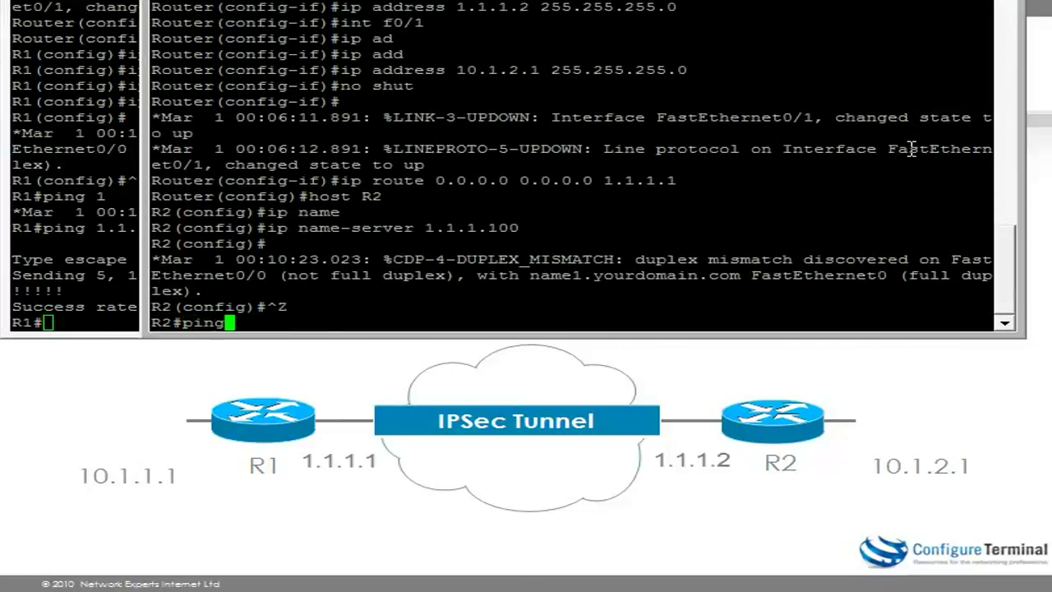
type(" 1.1.1.1")
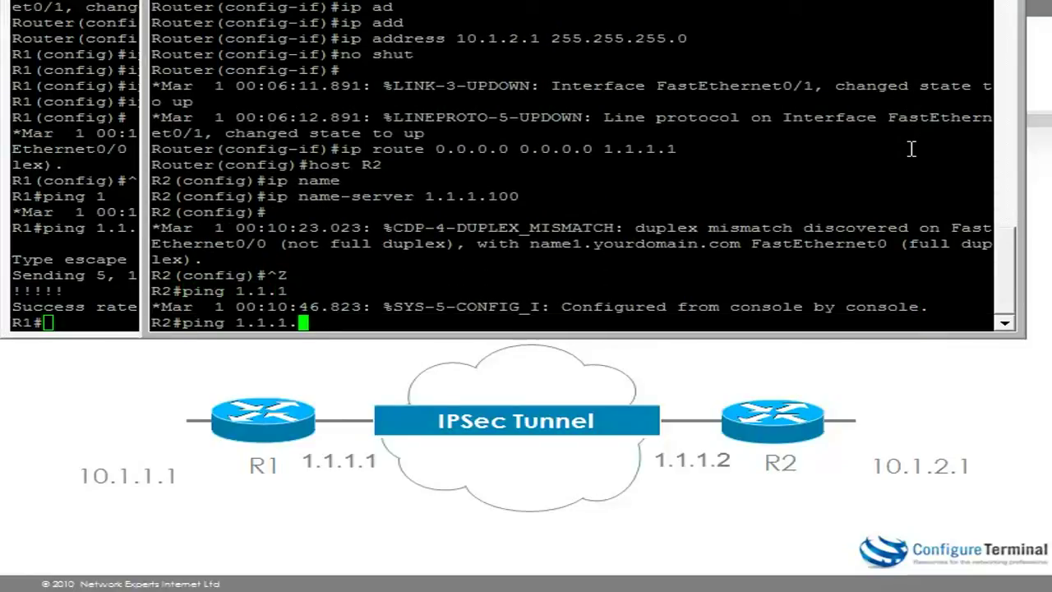
type("00")
key("Return")
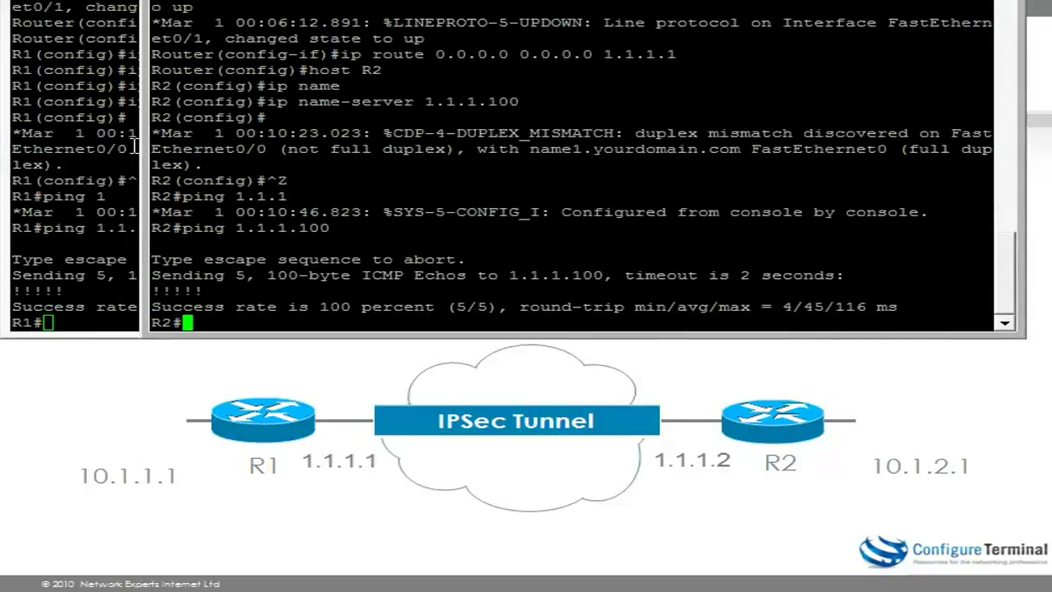
Step: From R1, ping r2.cisco.com and highlight its resolution to 1.1.1.2 and the successful replies
left_click(134, 149)
type("ping r2.cisco.com")
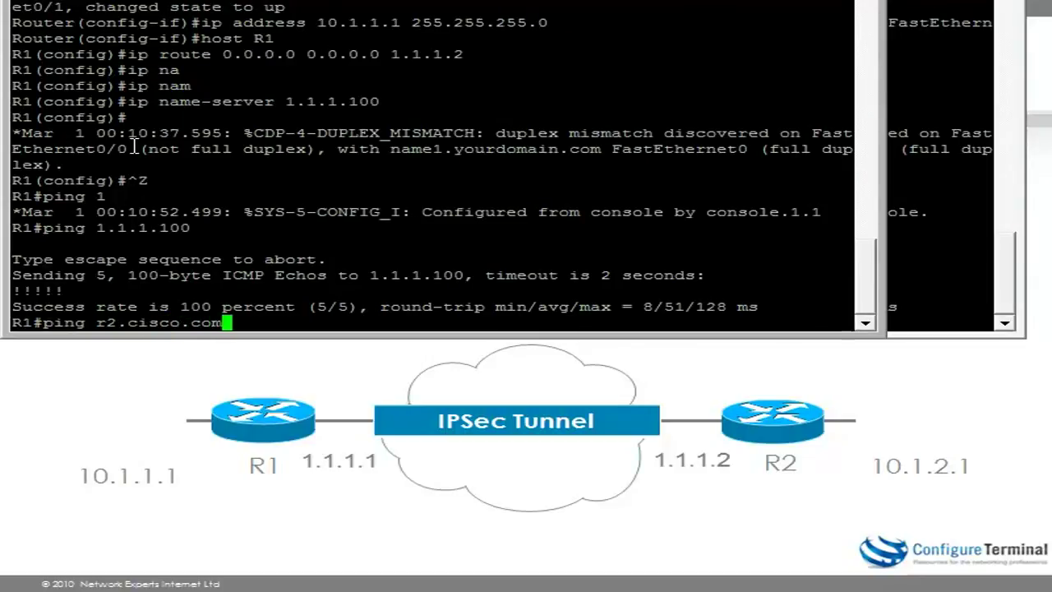
key("Return")
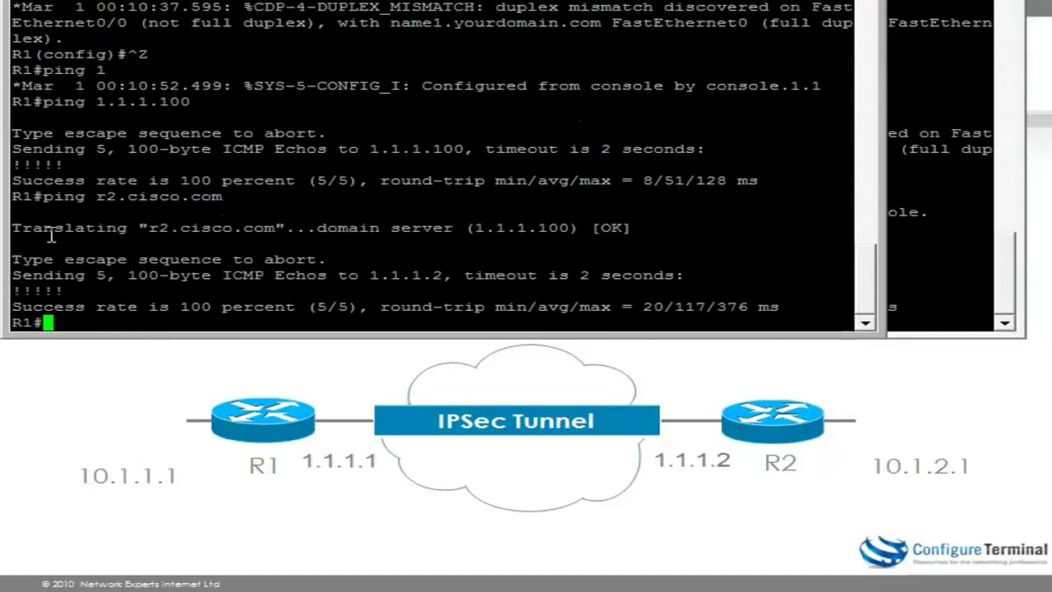
left_click_drag(15, 230, 657, 232)
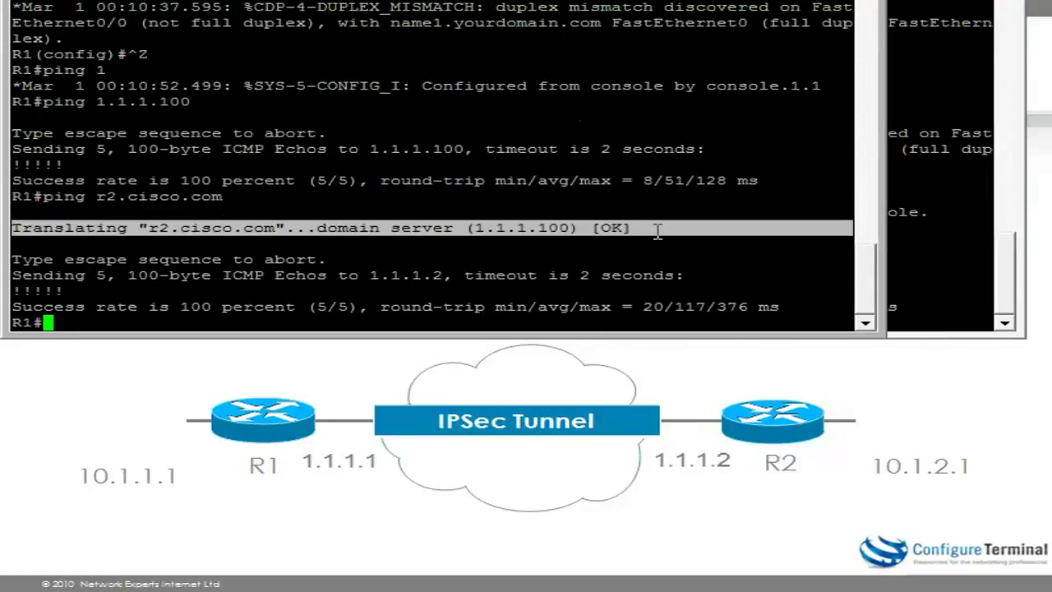
left_click_drag(85, 292, 29, 291)
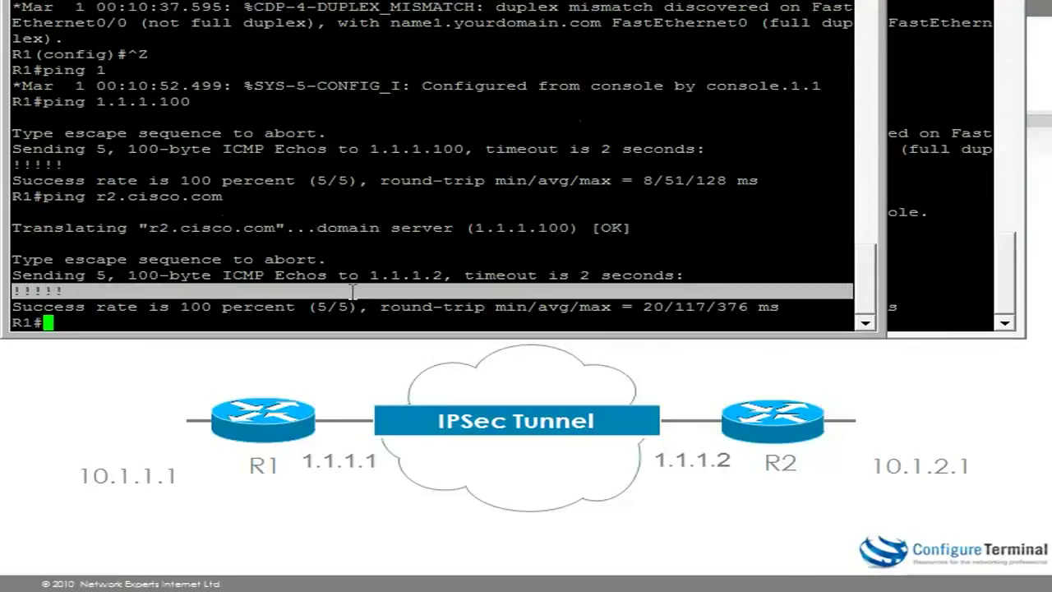
Step: From R2, ping r1.cisco.com
left_click(897, 220)
type("ping r1.cisco.com")
key("Return")
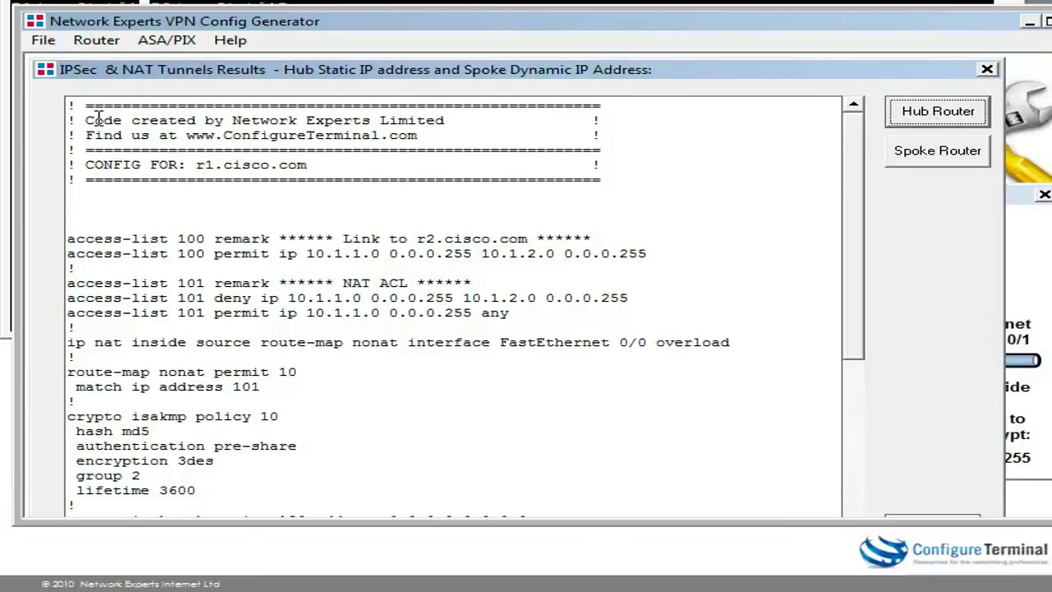
Step: Paste the generated hub configuration into R1 under conf t, then display the r2.cisco.com spoke config
left_click_drag(69, 207, 206, 534)
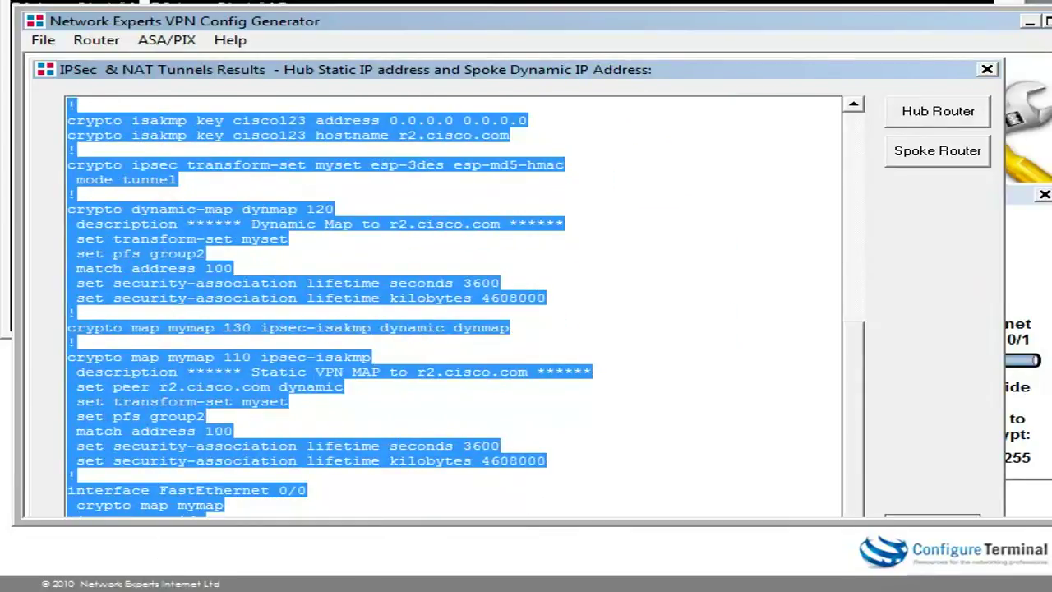
right_click(133, 255)
left_click(235, 326)
key("alt+Tab")
type("conf t")
key("Return")
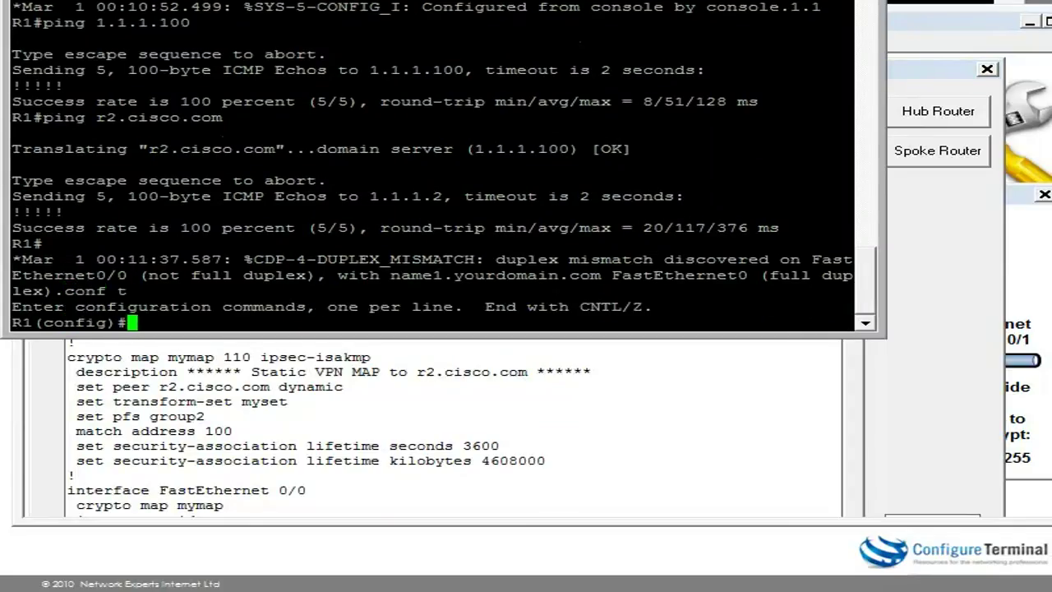
right_click(297, 108)
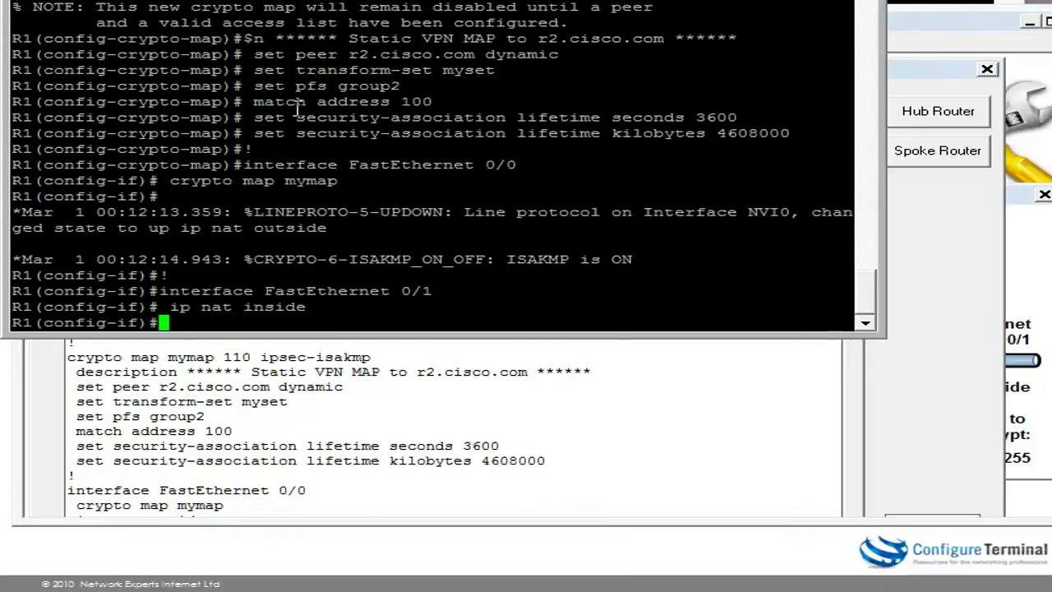
left_click(978, 161)
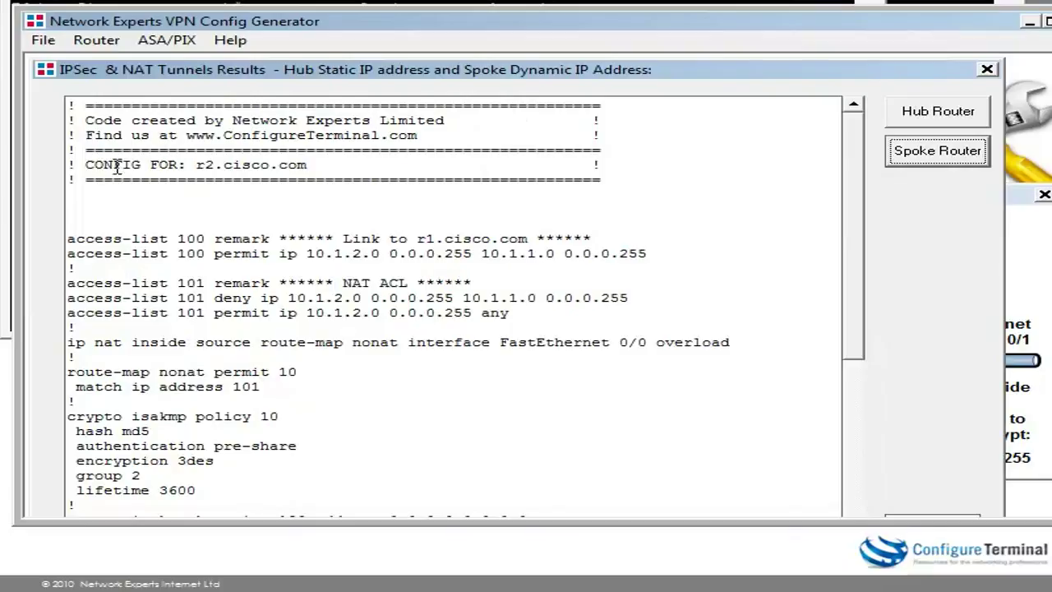
Step: Paste the generated r2.cisco.com spoke configuration into R2 under conf t, then return to R1
left_click_drag(125, 209, 337, 515)
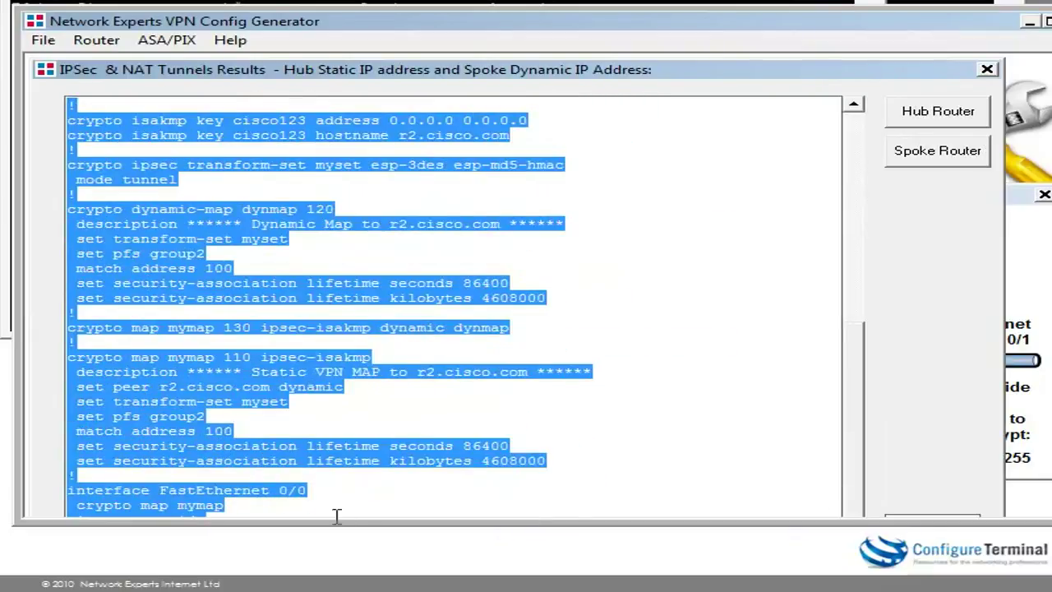
right_click(163, 289)
left_click(230, 342)
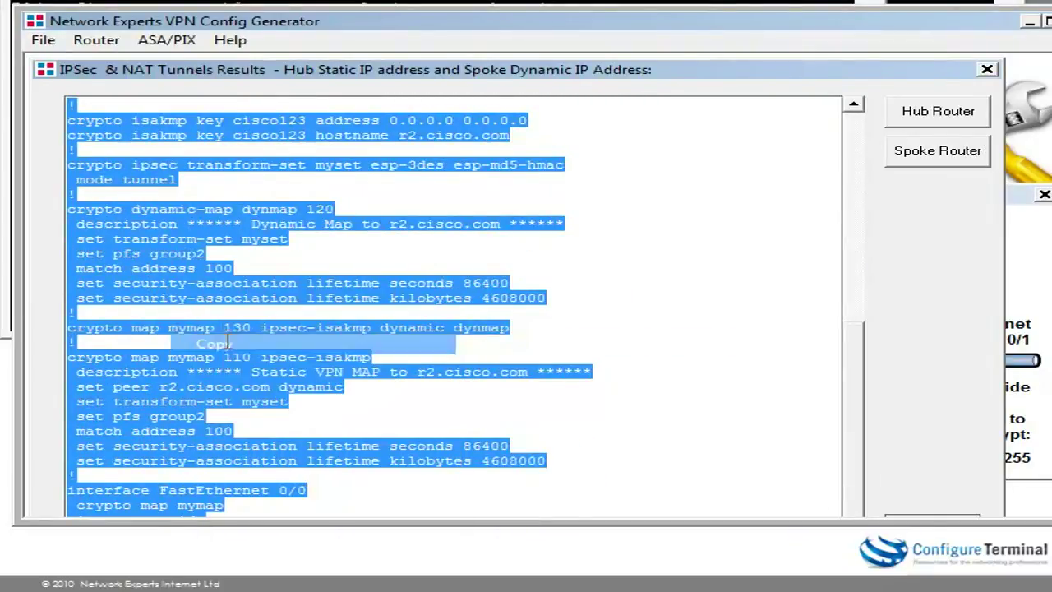
key("alt+Tab")
key("Return")
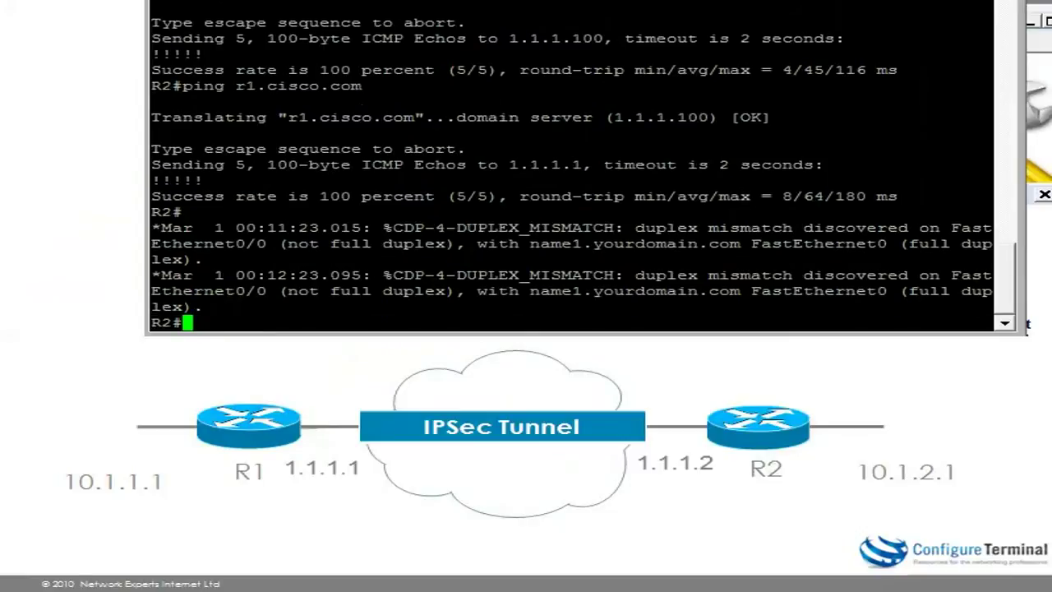
type("conf t")
key("Return")
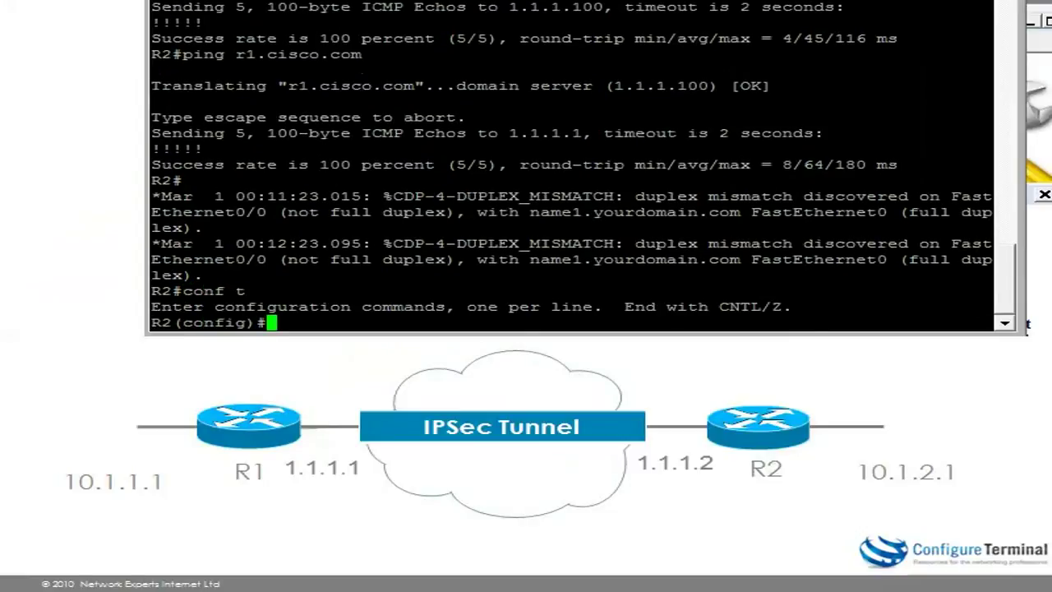
right_click(931, 38)
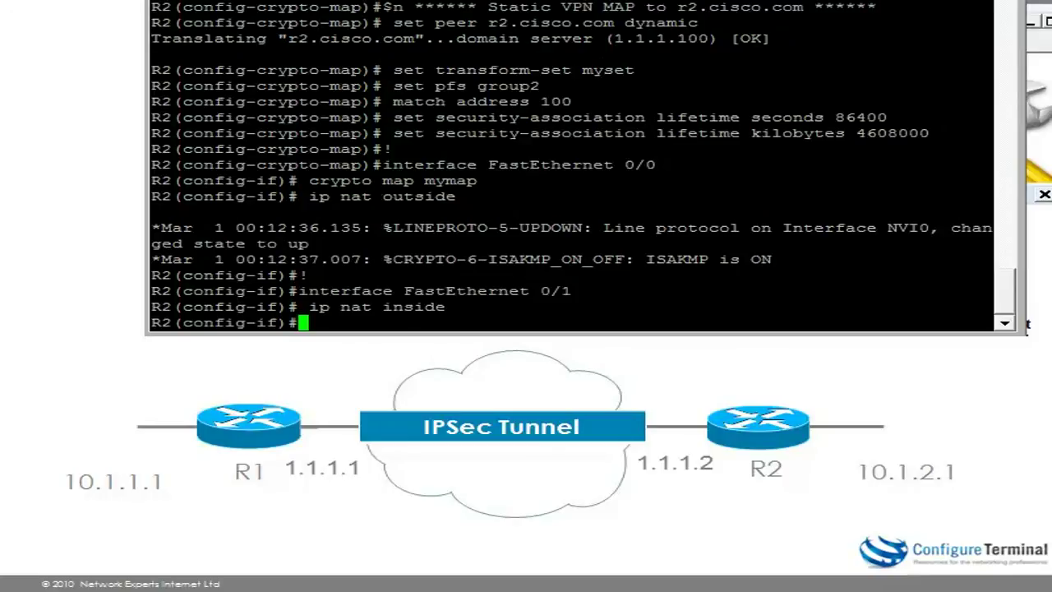
key("alt+Tab")
key("Return")
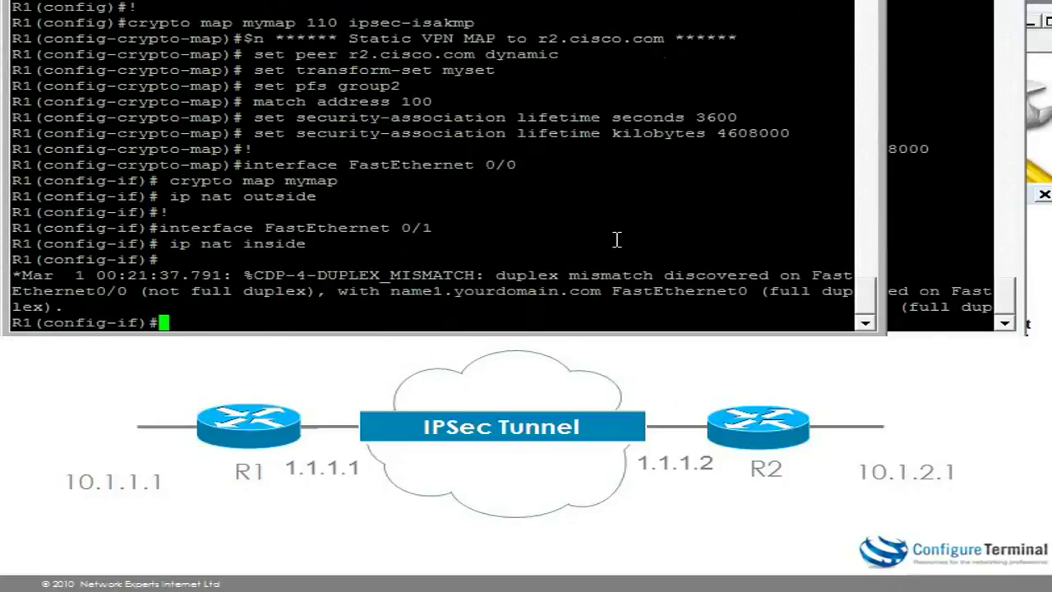
Step: On R1, run 'ping 10.1.2.1 source 10.1.1.1'
key("ctrl+z")
type("ping 10.")
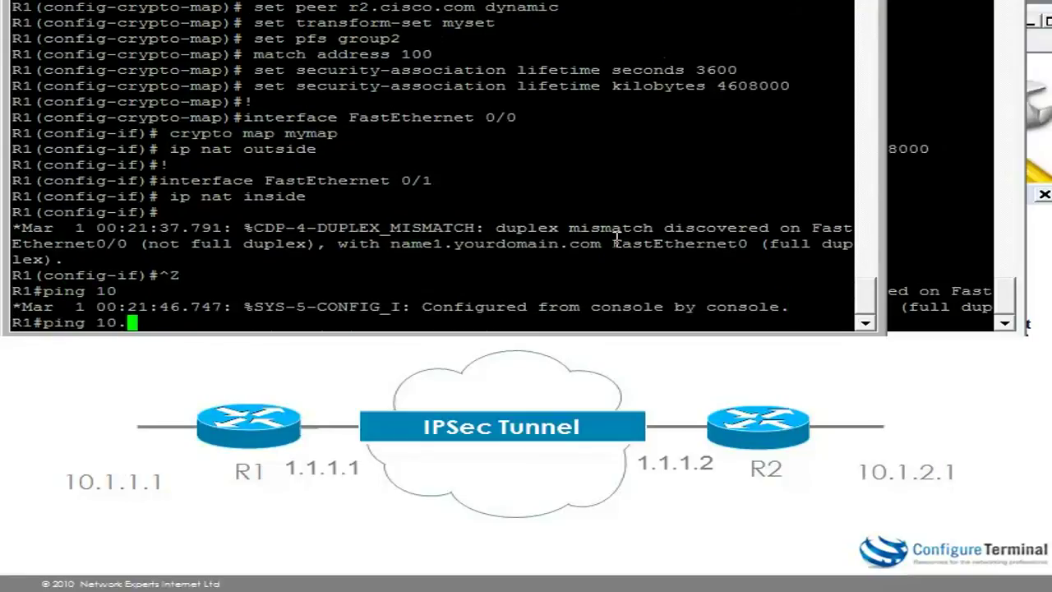
type("1.2.1 sou")
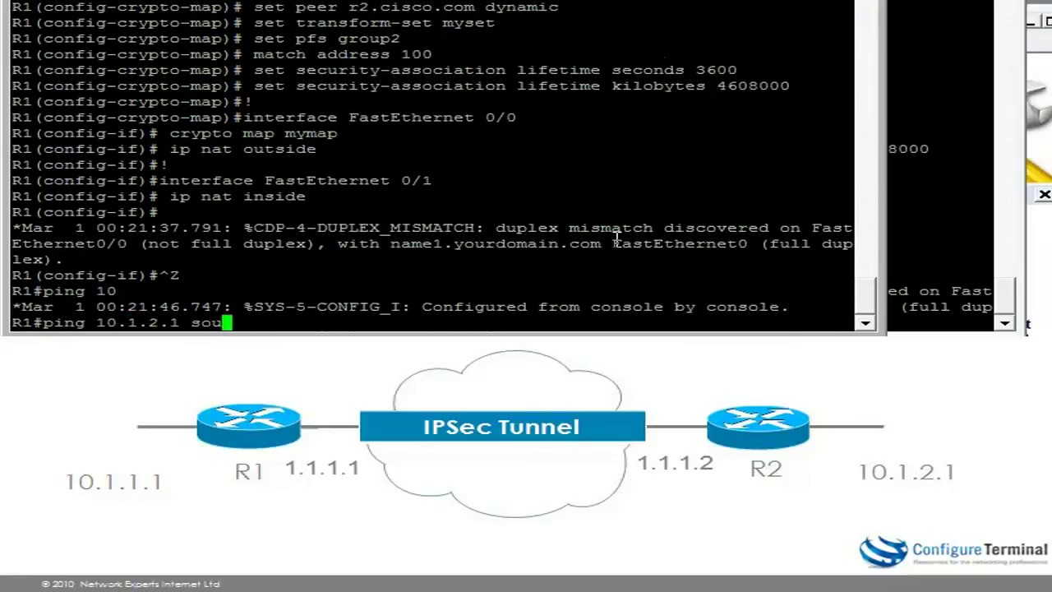
key("Tab")
type("10.1.1.1")
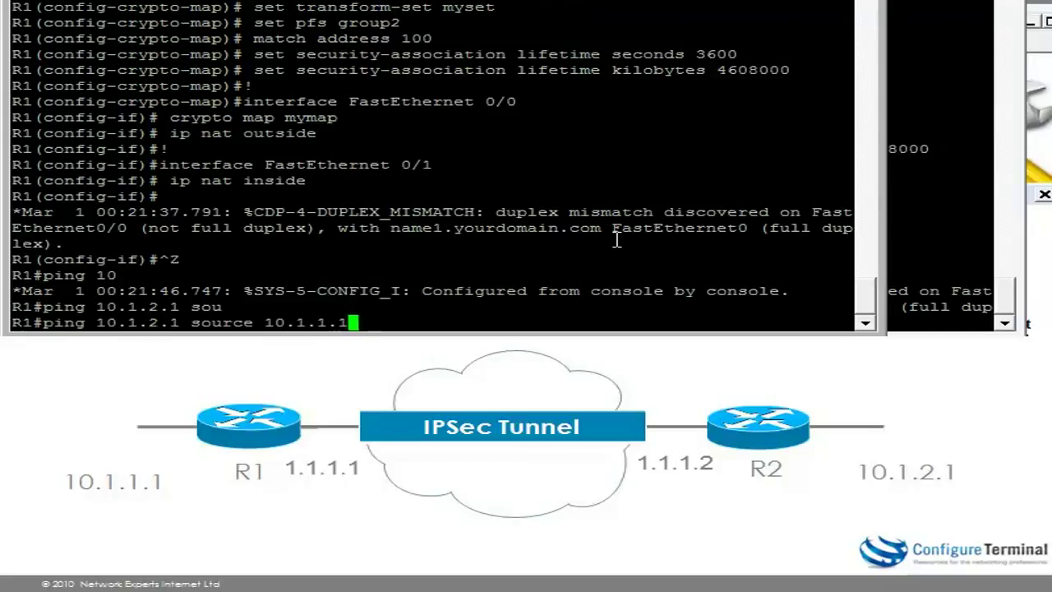
key("Return")
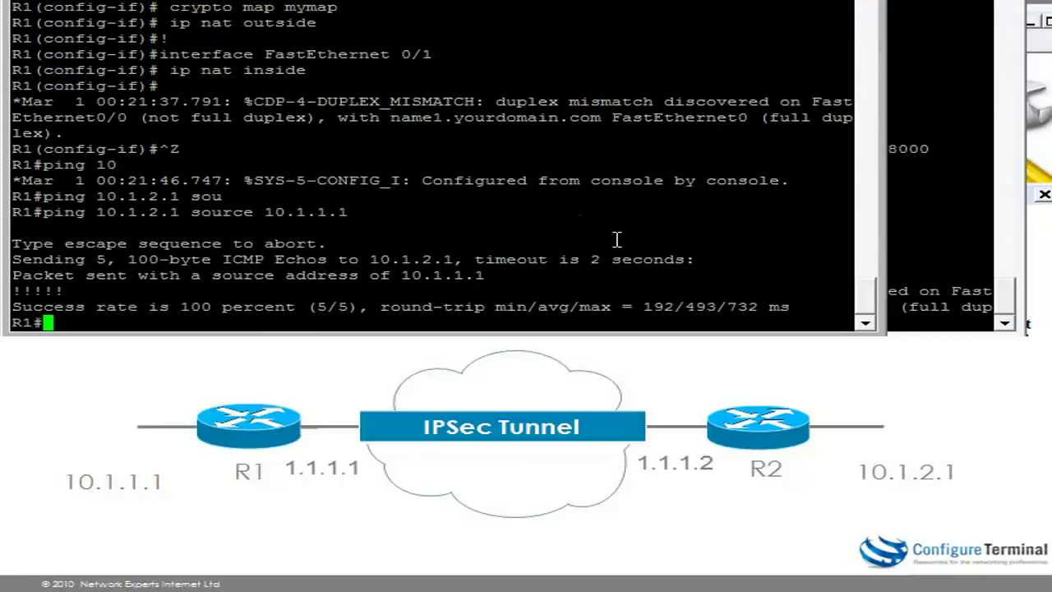
Step: Run 'sh crypto isakmp sa' and highlight the 1.1.1.2 peer in the SA row
type("sh cry")
key("Tab")
type("isa")
key("Tab")
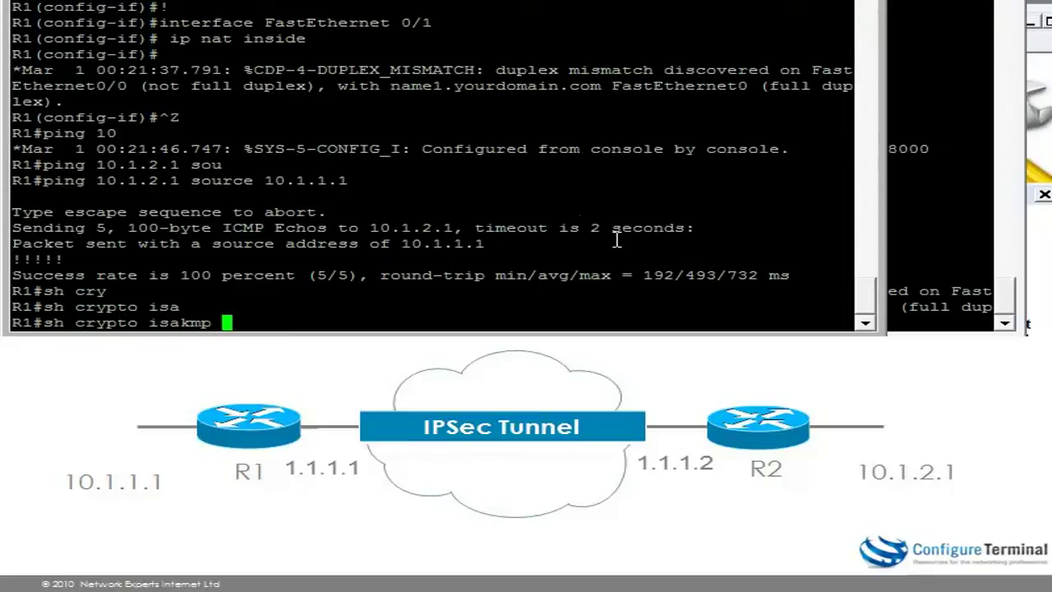
type("sa")
key("Return")
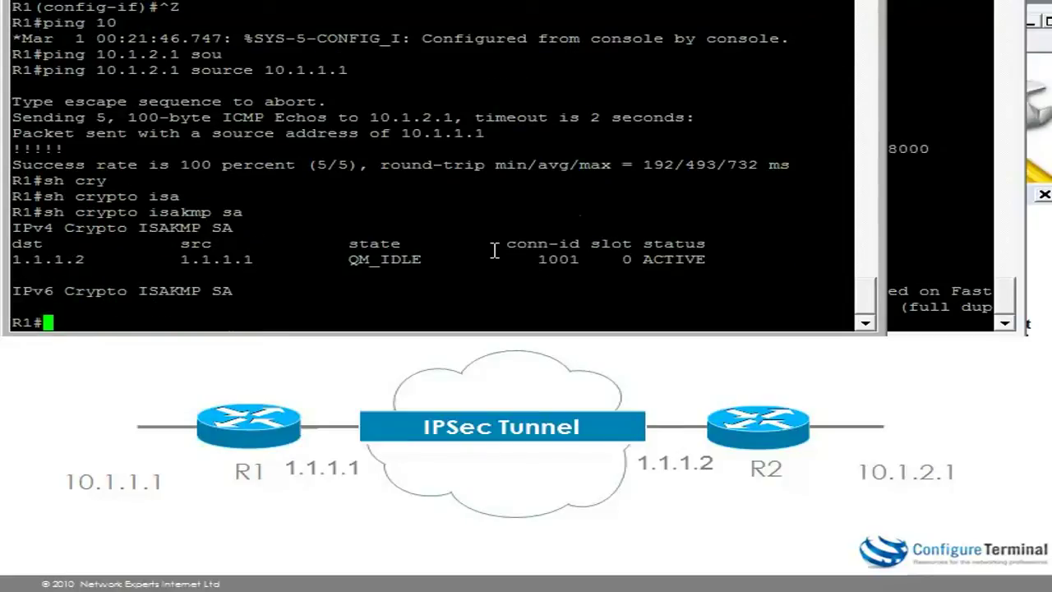
left_click_drag(11, 260, 852, 260)
left_click(644, 236)
Step: Run 'sh crypto ipsec sa' and highlight the encrypted and decrypted packet counters
type("sh cry")
key("Tab")
type("ips")
key("Tab")
type("sa")
key("Return")
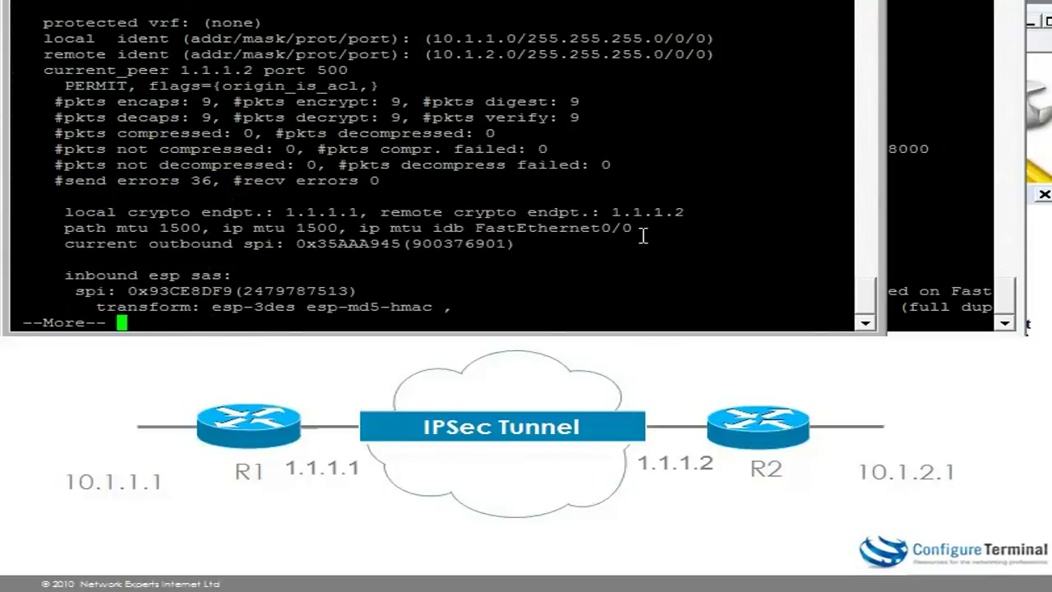
left_click_drag(33, 98, 660, 117)
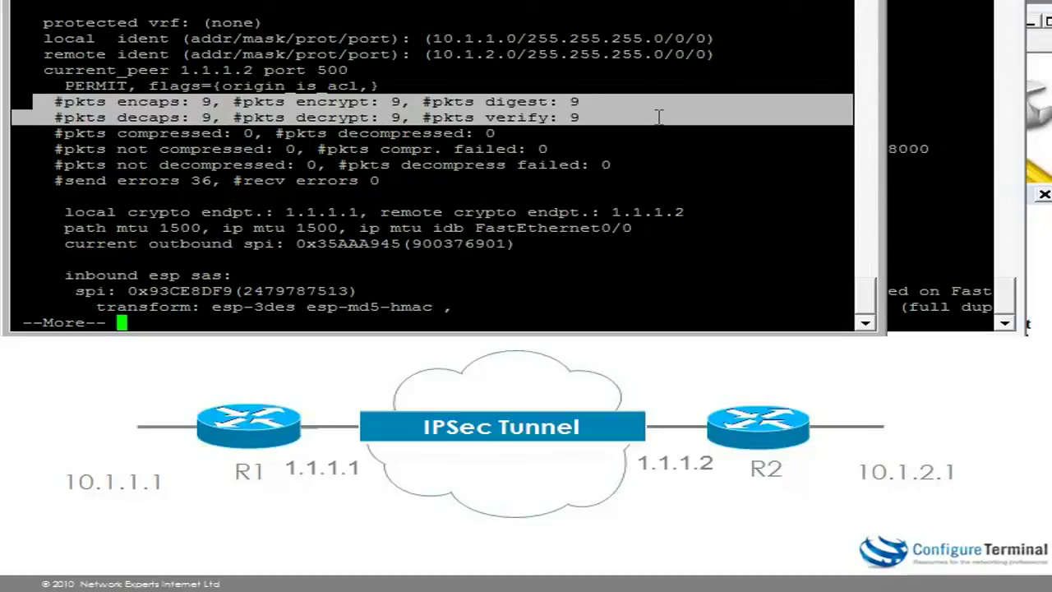
key("q")
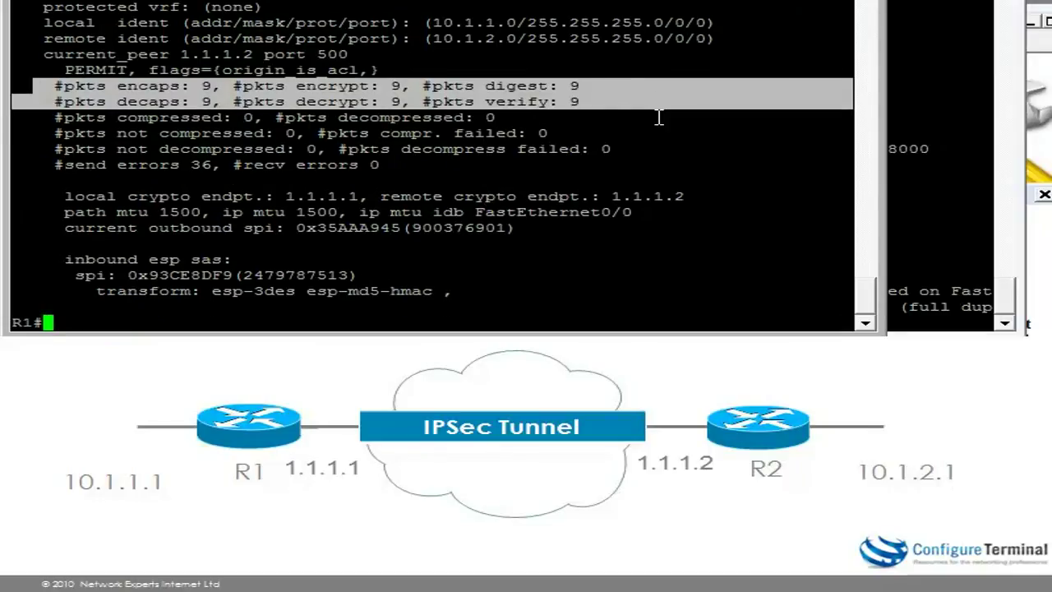
Step: Rerun the ping from history and recheck the IPsec SA encaps/decaps counters
key("Up")
key("Up")
key("Up")
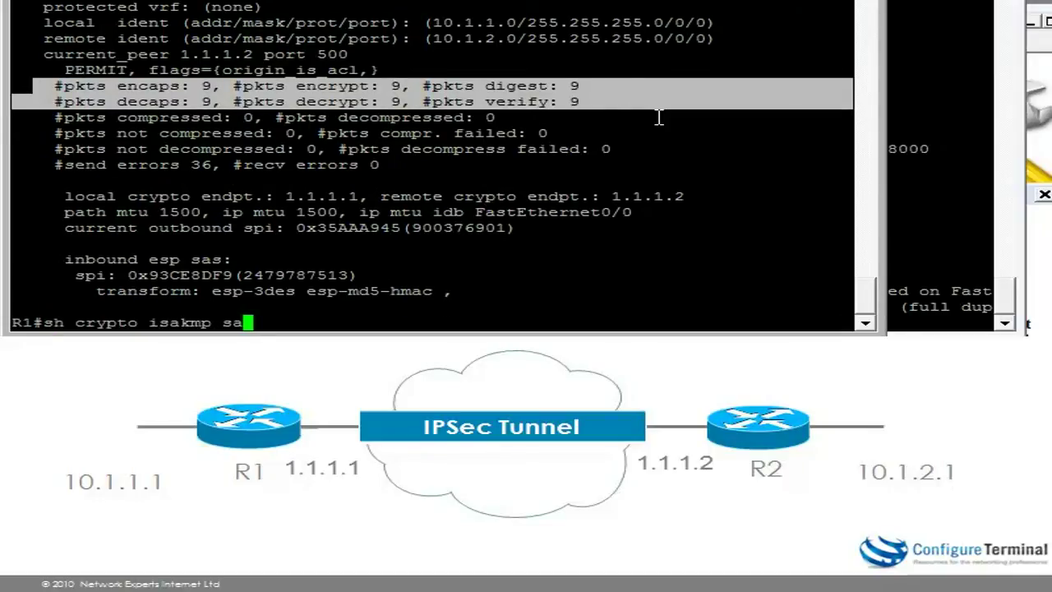
key("Return")
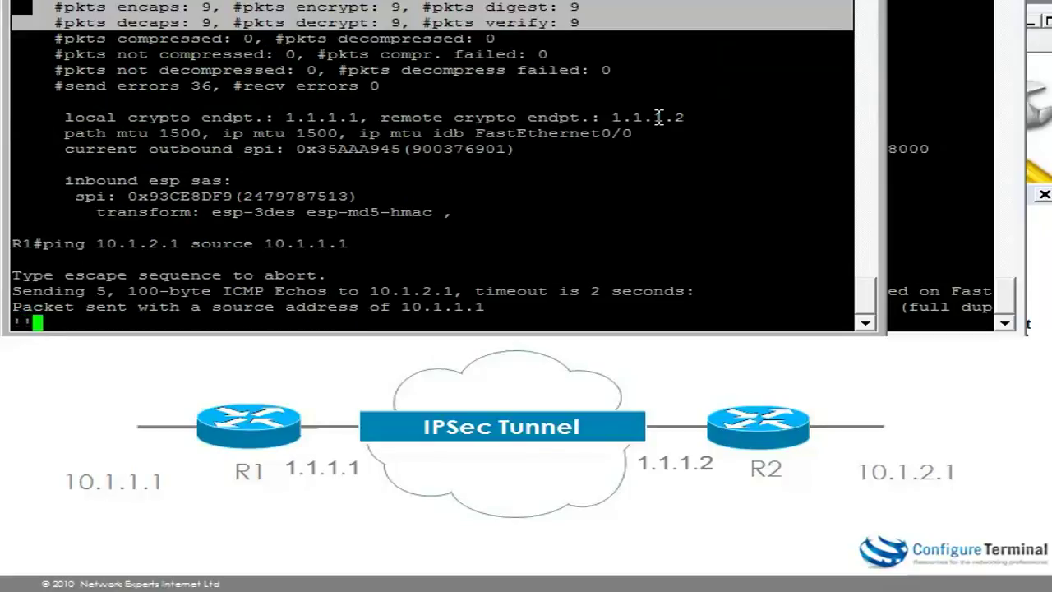
key("Up")
key("Up")
key("Up")
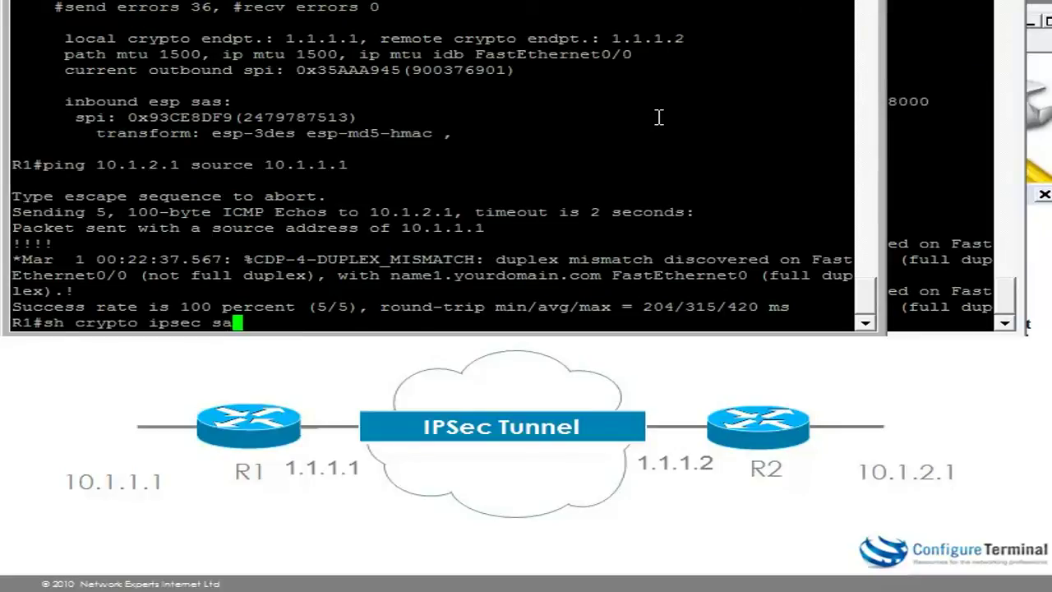
key("Return")
left_click_drag(46, 103, 708, 121)
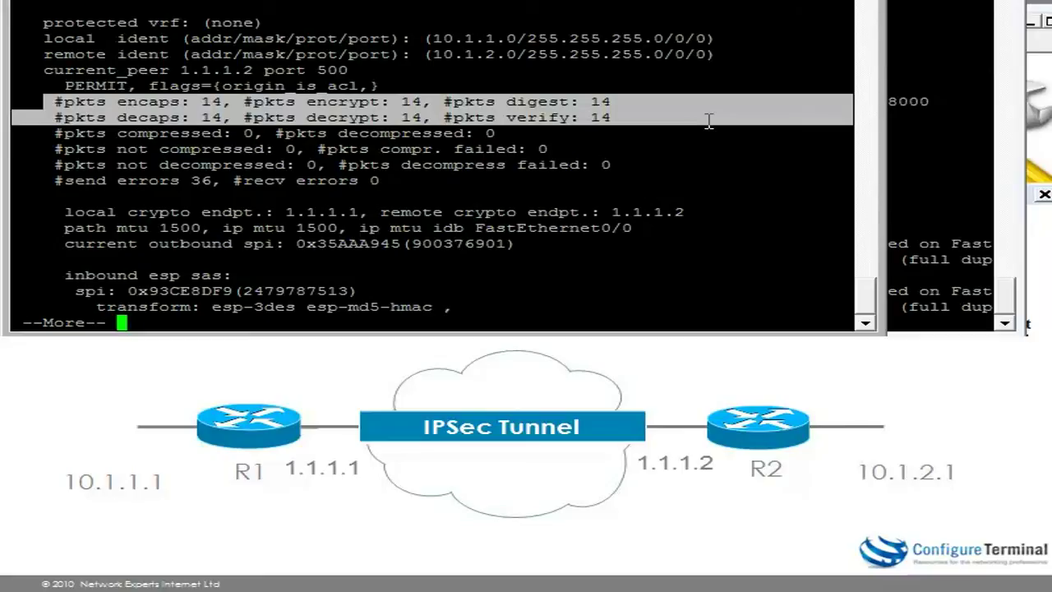
left_click(708, 121)
key("q")
Step: Ping 10.1.2.1 once more and confirm the IPsec SA counters reach 14 packets
key("Up")
key("Up")
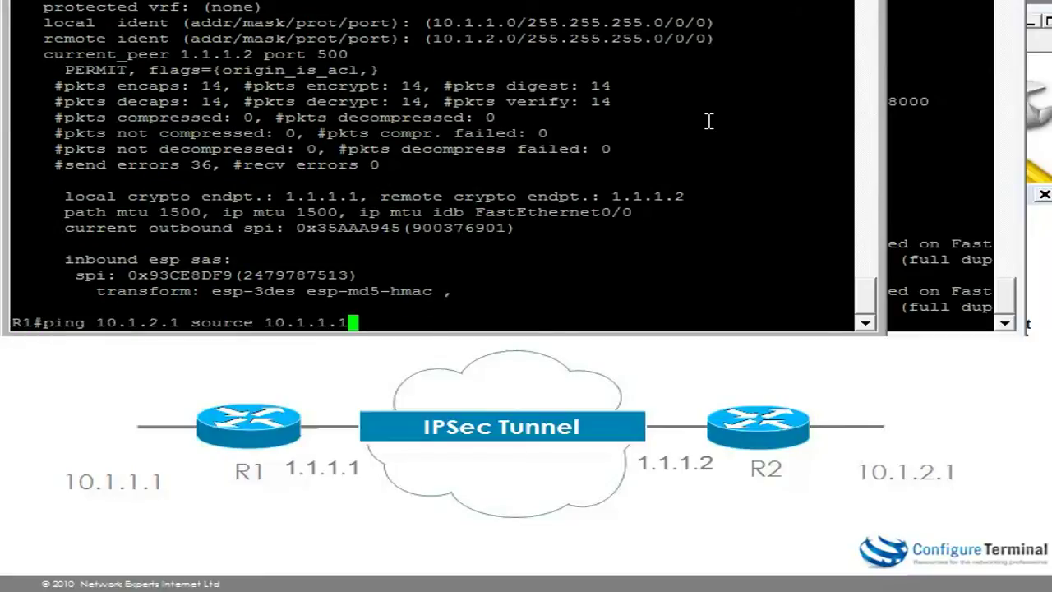
key("Return")
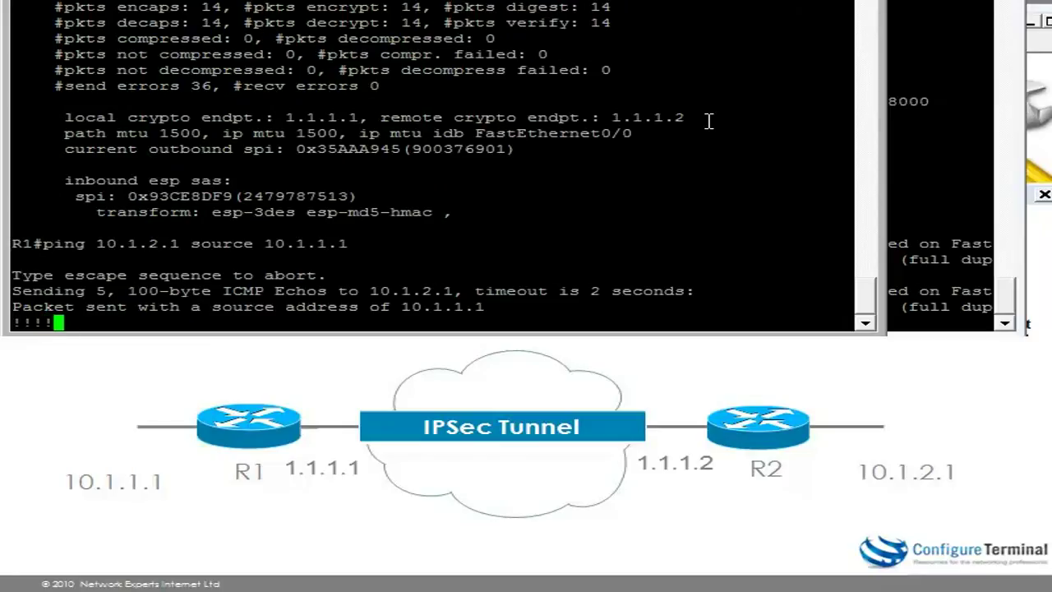
key("Up")
key("Up")
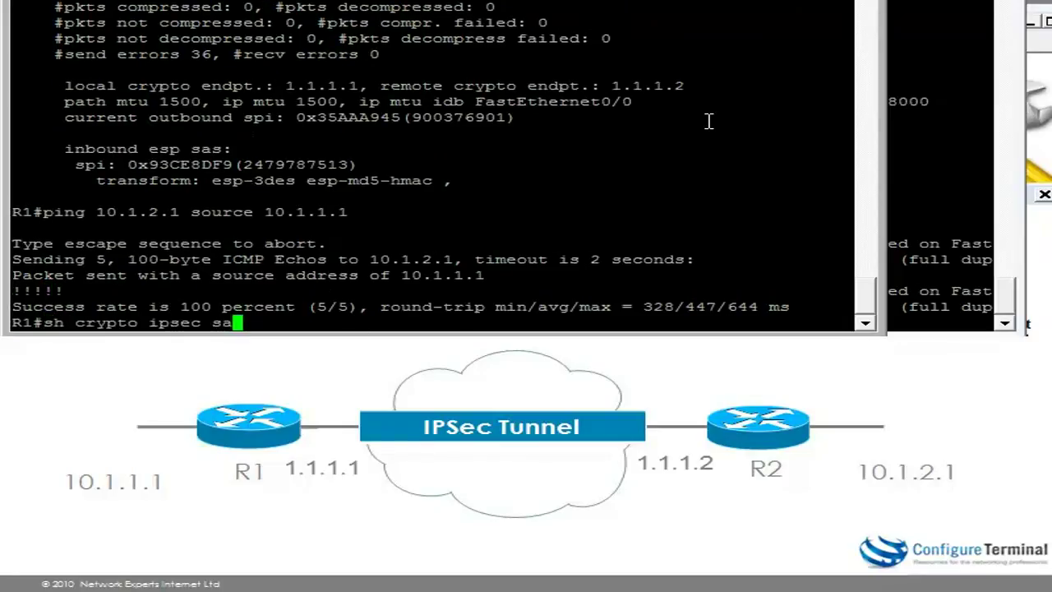
key("Return")
Step: On R2, run 'clear crypto session' to tear down all crypto sessions
left_click_drag(43, 100, 623, 118)
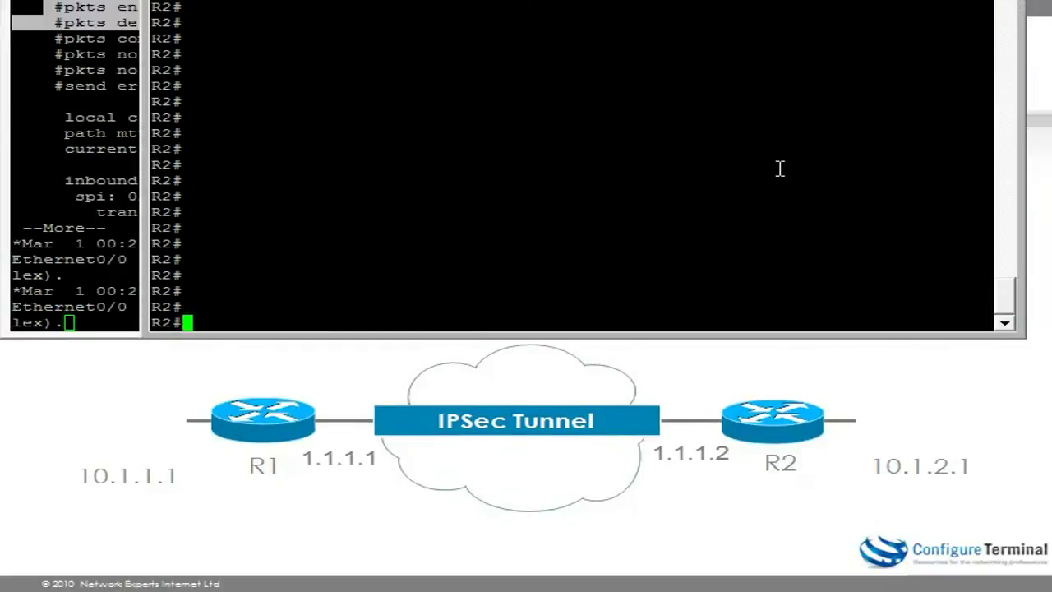
key("Up")
key("Down")
type("clear cry")
key("Tab")
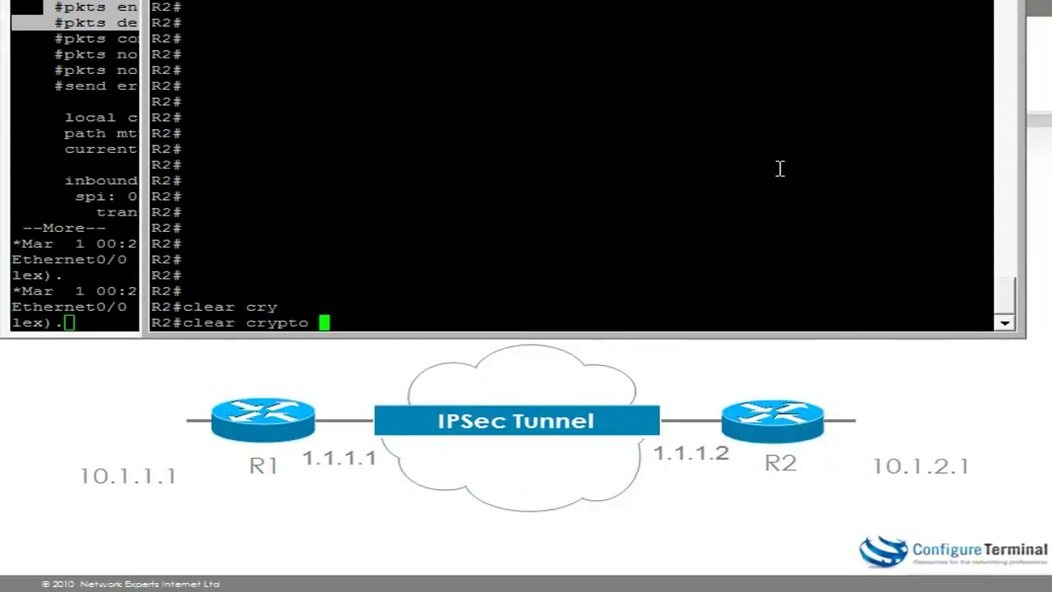
type("?ses")
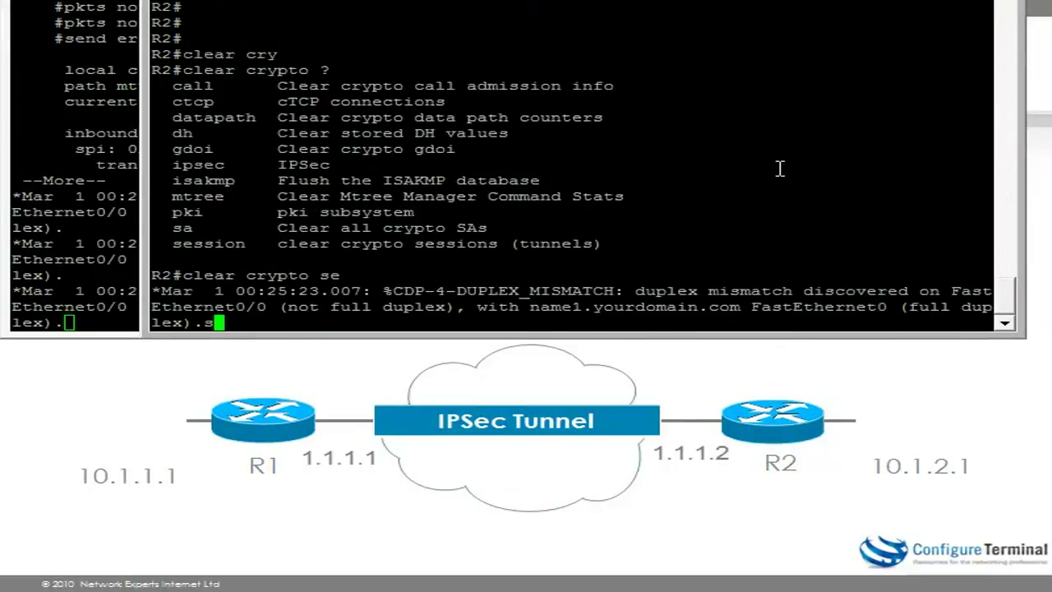
key("Tab")
key("Return")
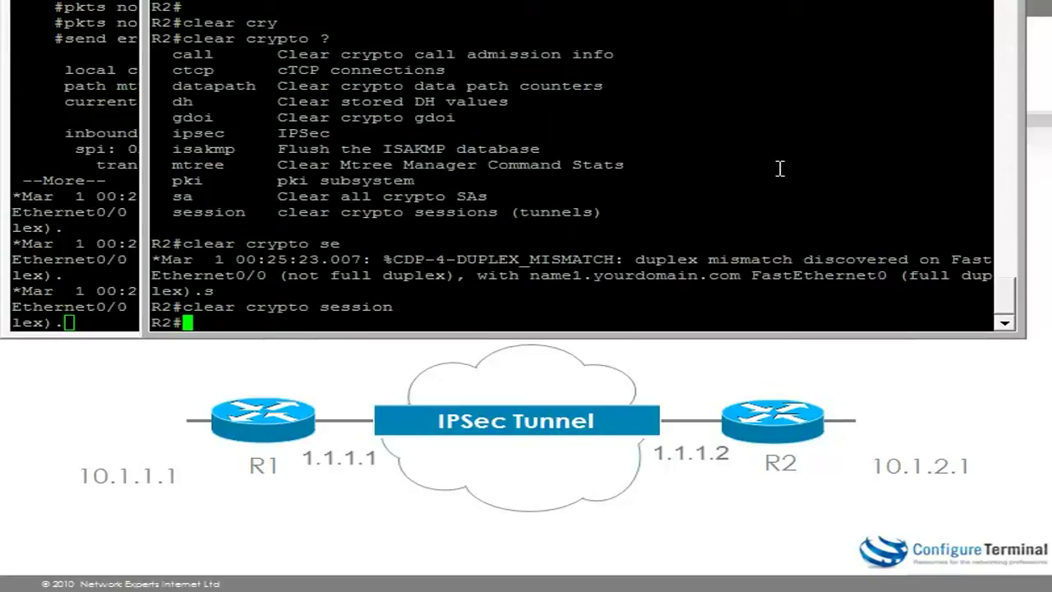
Step: Run 'sh crypto isakmp sa' and highlight the ISAKMP SA's deleted status
type("sh cry")
key("Tab")
type("isa")
key("Tab")
type("sa")
key("Return")
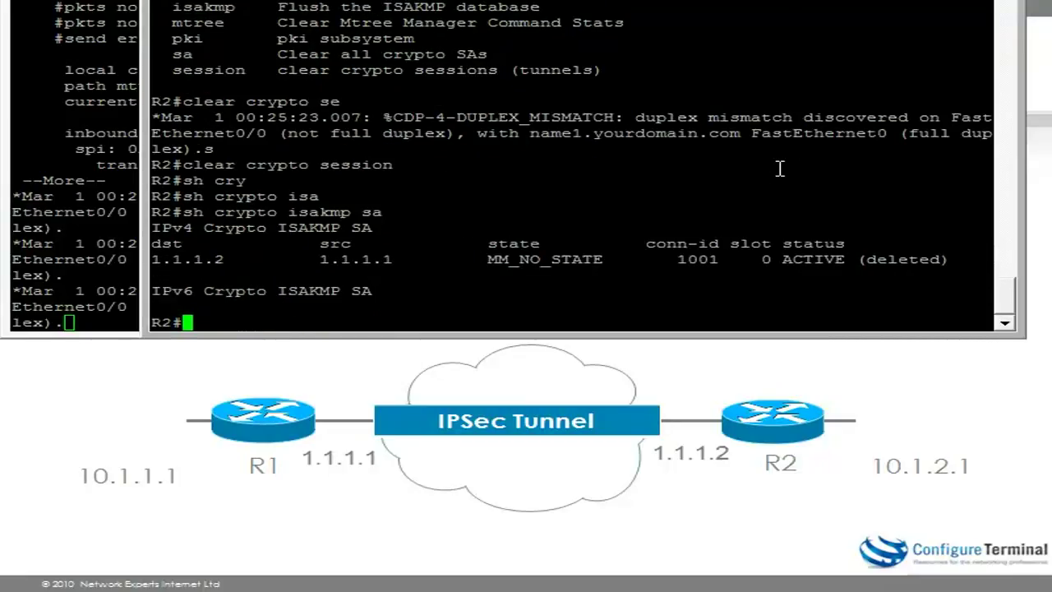
left_click_drag(978, 259, 857, 262)
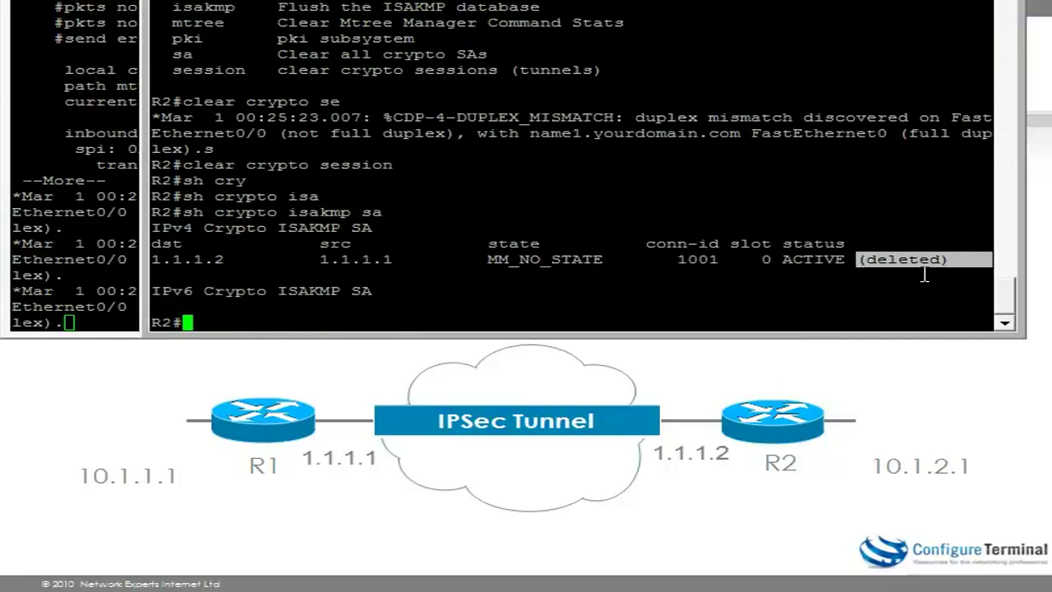
left_click(954, 284)
Step: Run 'sh crypto ipsec sa' and highlight the zeroed encaps and decaps counters
type("sh cry")
key("Tab")
type("is")
type("p")
key("Tab")
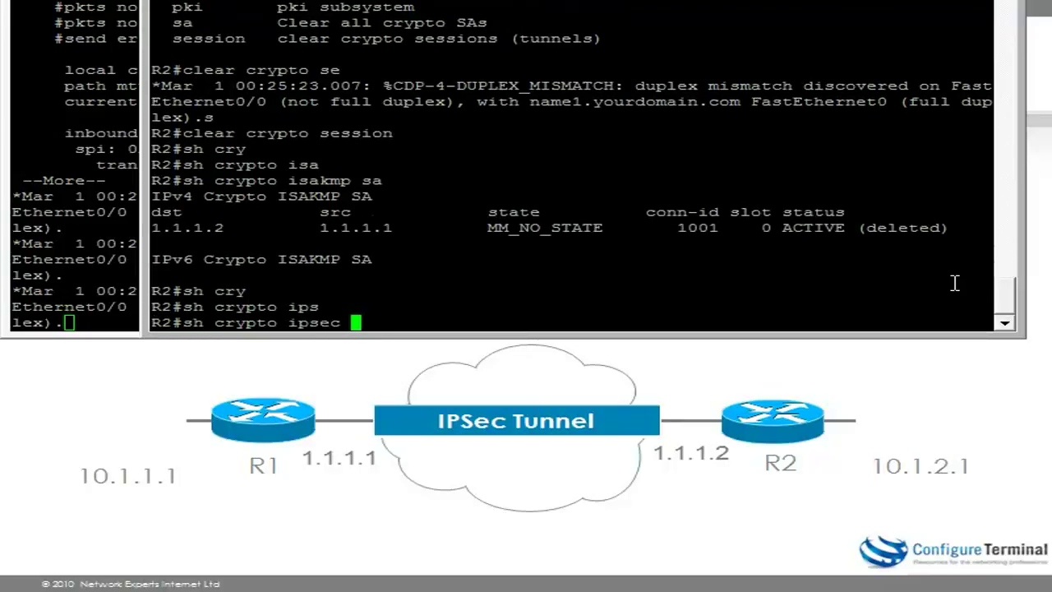
type("sa")
key("Return")
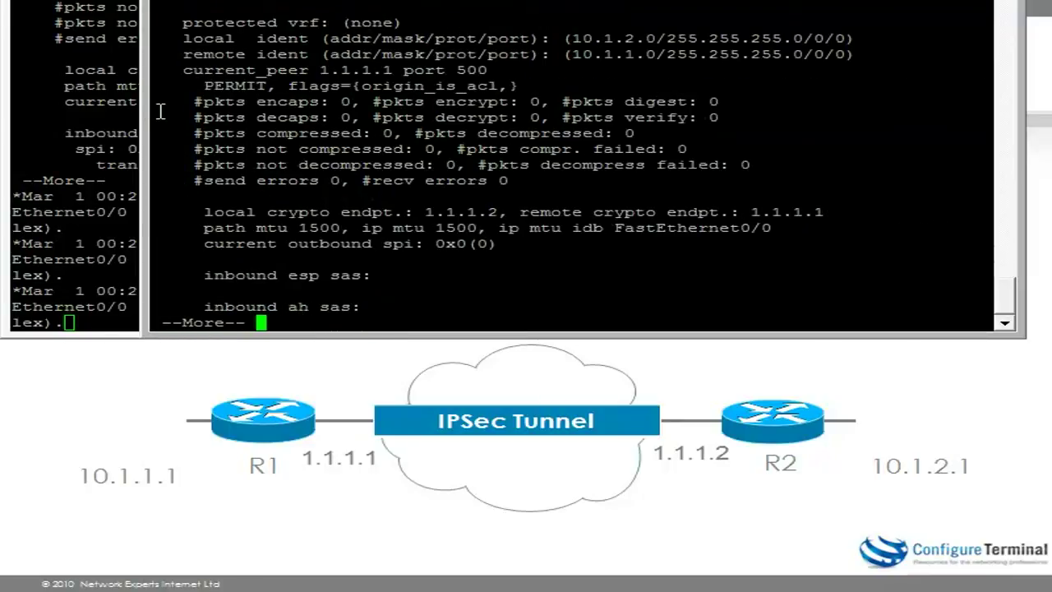
left_click_drag(158, 102, 756, 116)
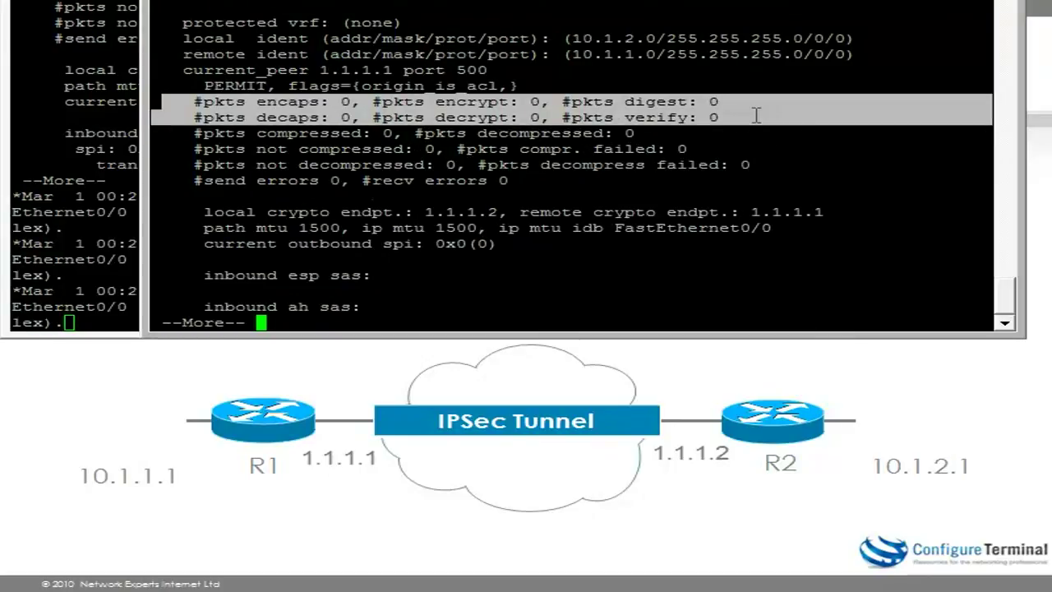
Step: Run 'ping 10.1.1.1 source 10.1.2.1' twice through the tunnel
type("qping 10.1")
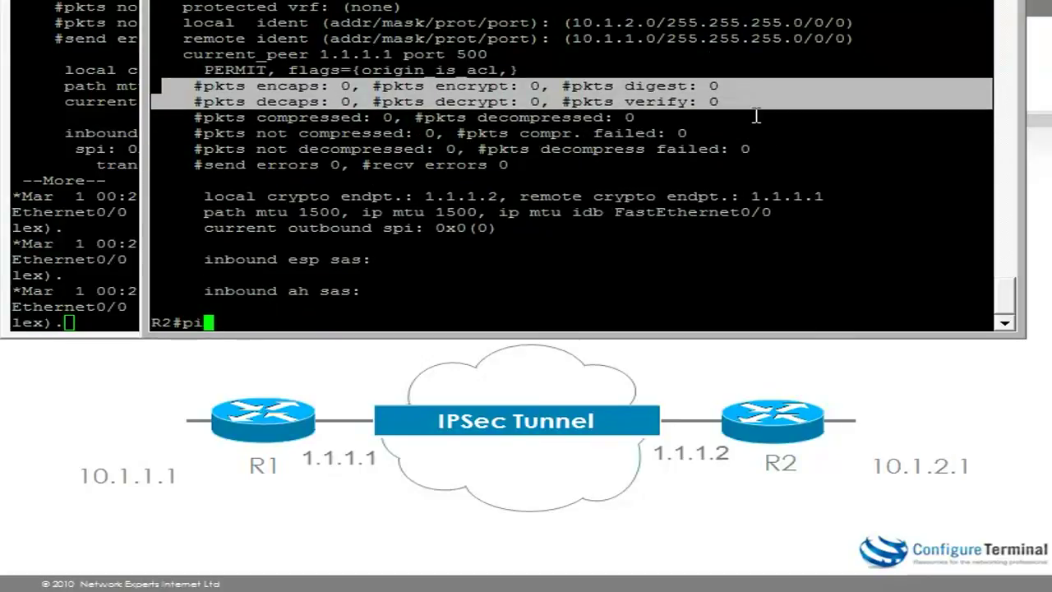
type(".1.1 source 10.1.2")
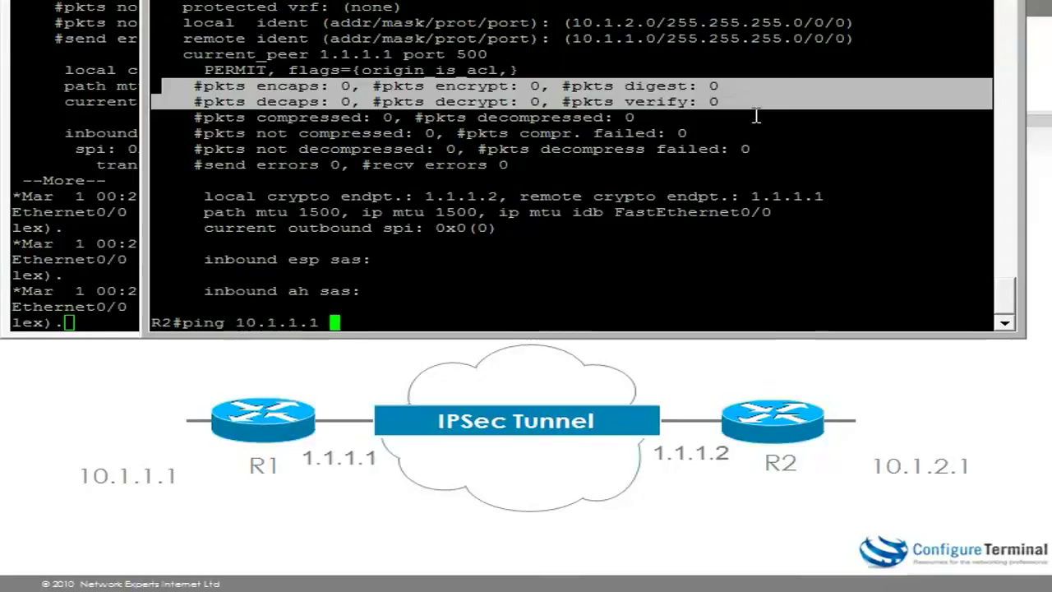
key("Tab")
type("10.1.2.1")
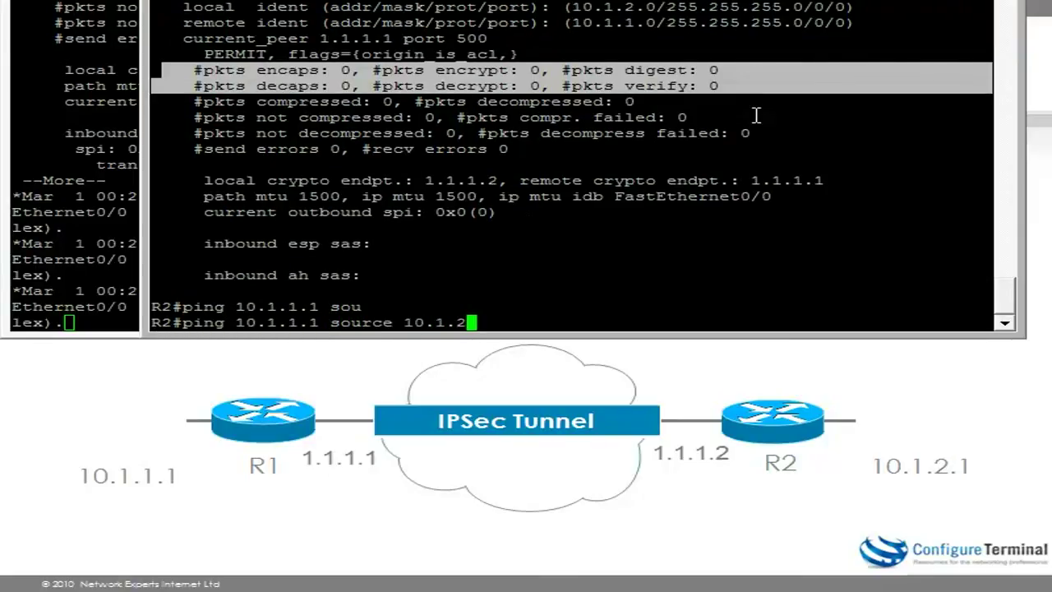
key("Return")
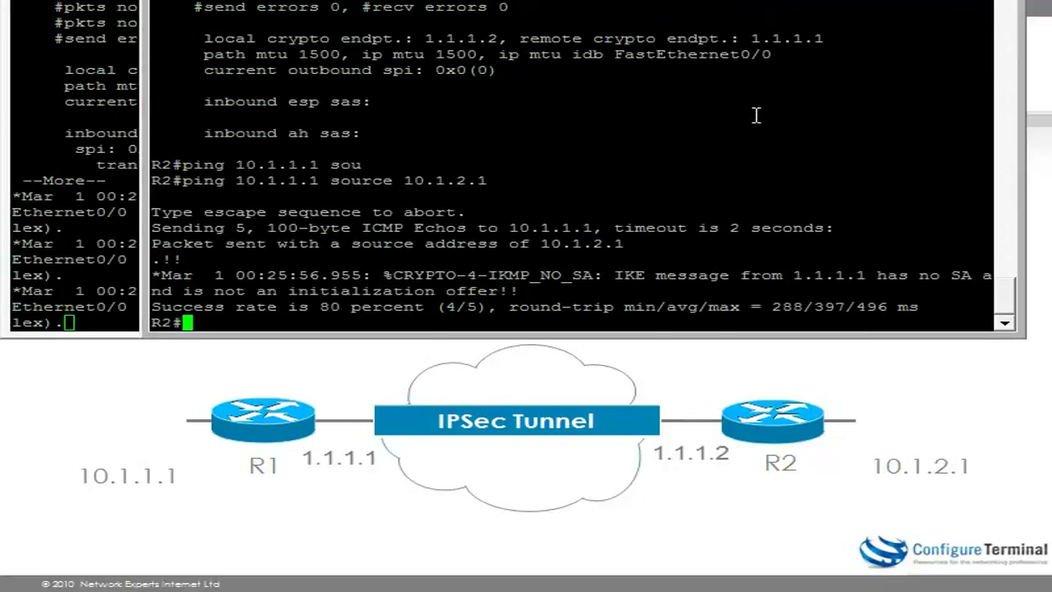
key("Up")
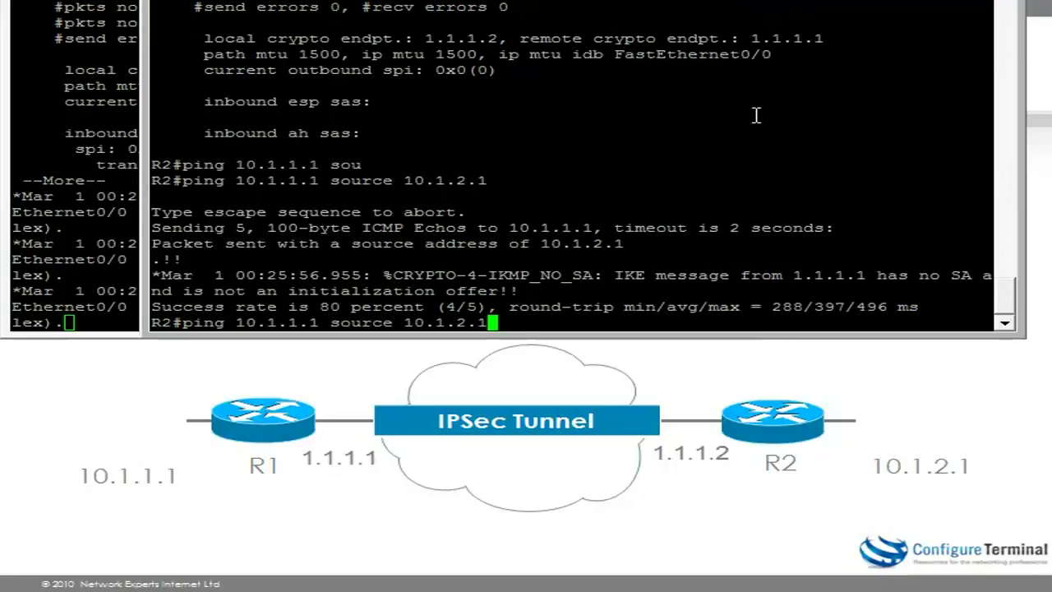
key("Return")
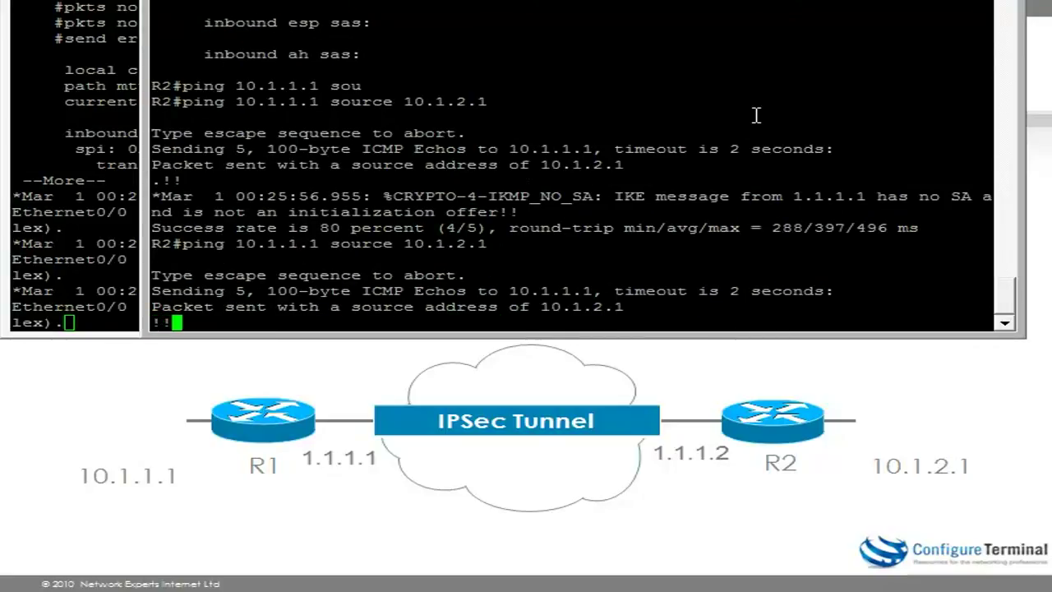
Step: Recheck 'sh crypto ipsec sa' and highlight the counters now showing 9 packets
type("sh cry")
key("Tab")
type("ips")
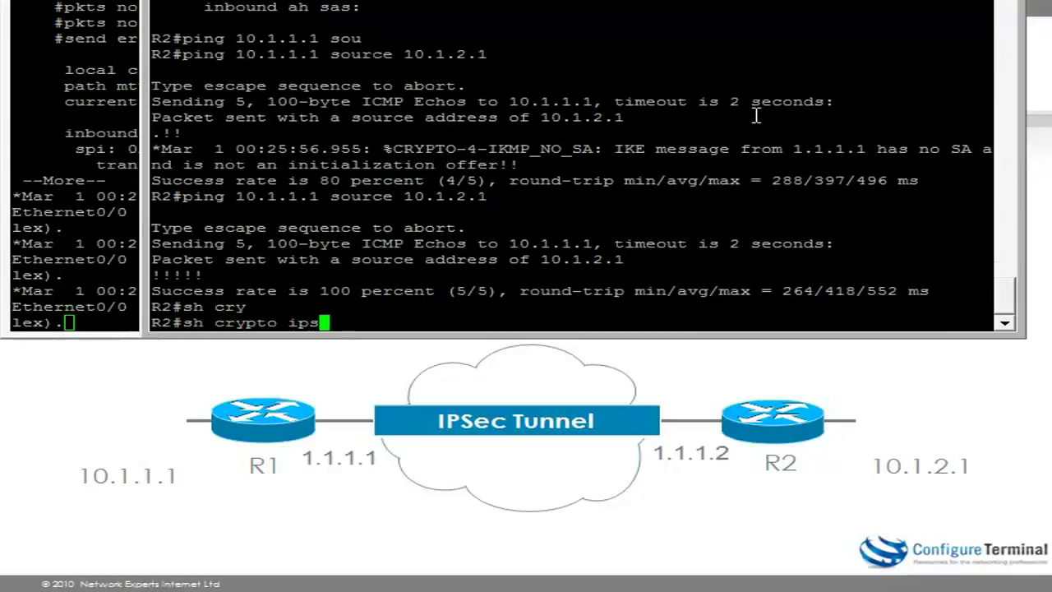
key("Tab")
type("sa")
key("Return")
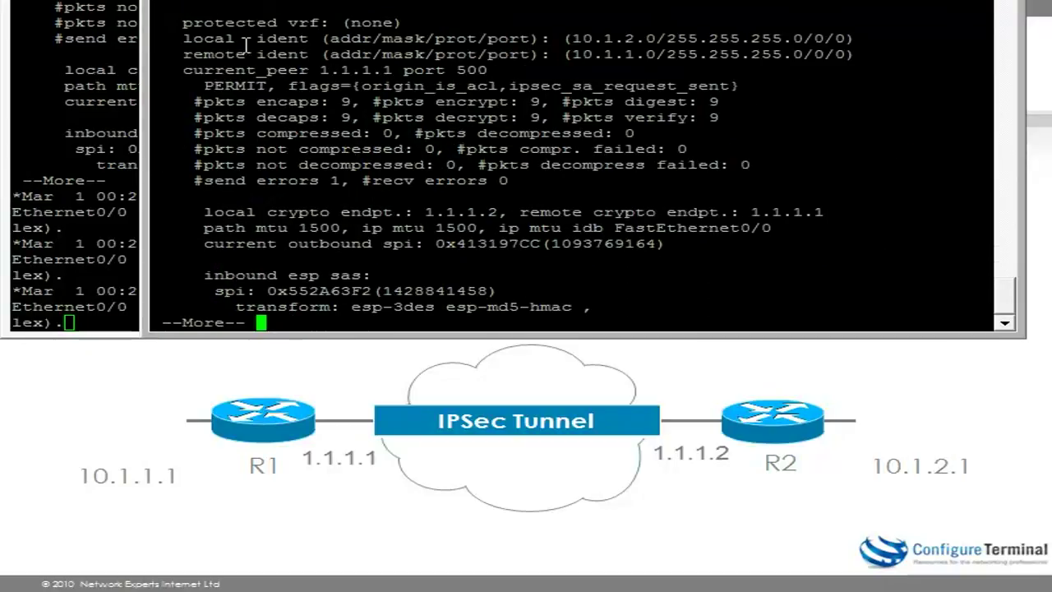
left_click_drag(176, 102, 768, 108)
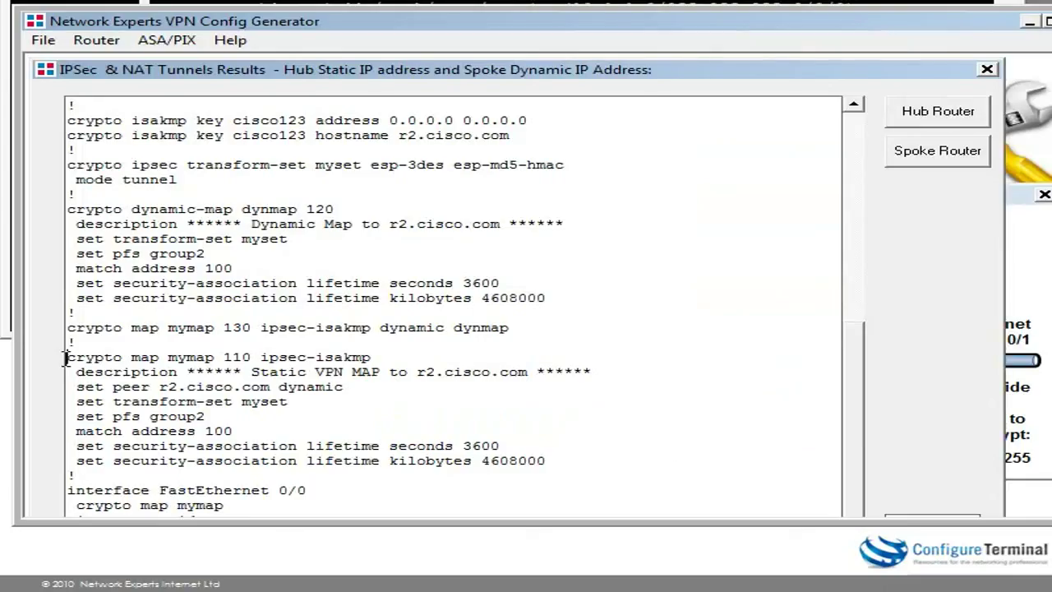
Step: Mark the hub's crypto map mymap 110 and r2.cisco.com peer lines, then the spoke's r1.cisco.com peer line
left_click(416, 359, "shift")
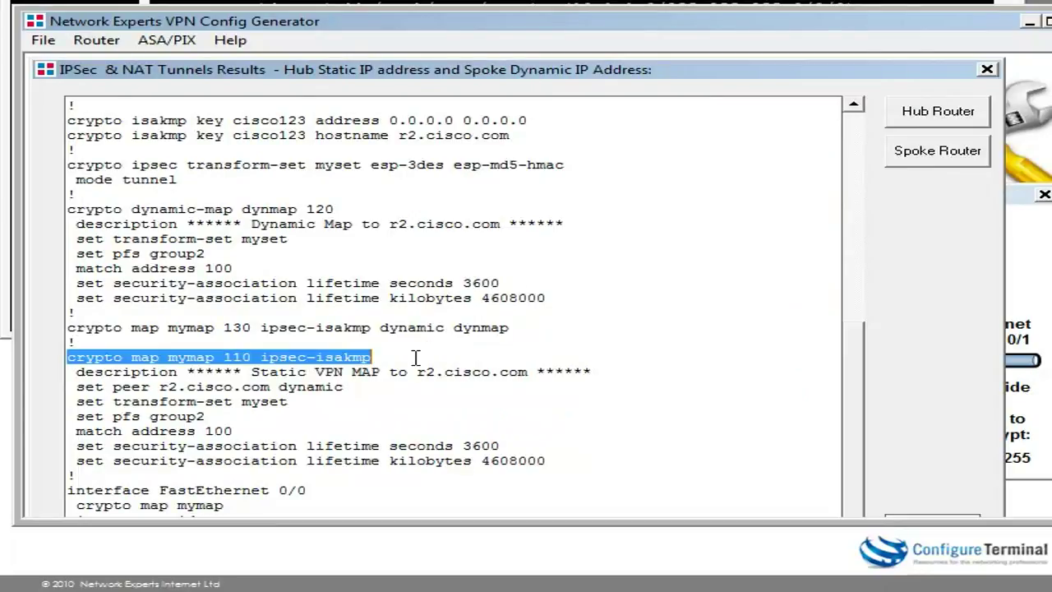
left_click_drag(349, 392, 56, 393)
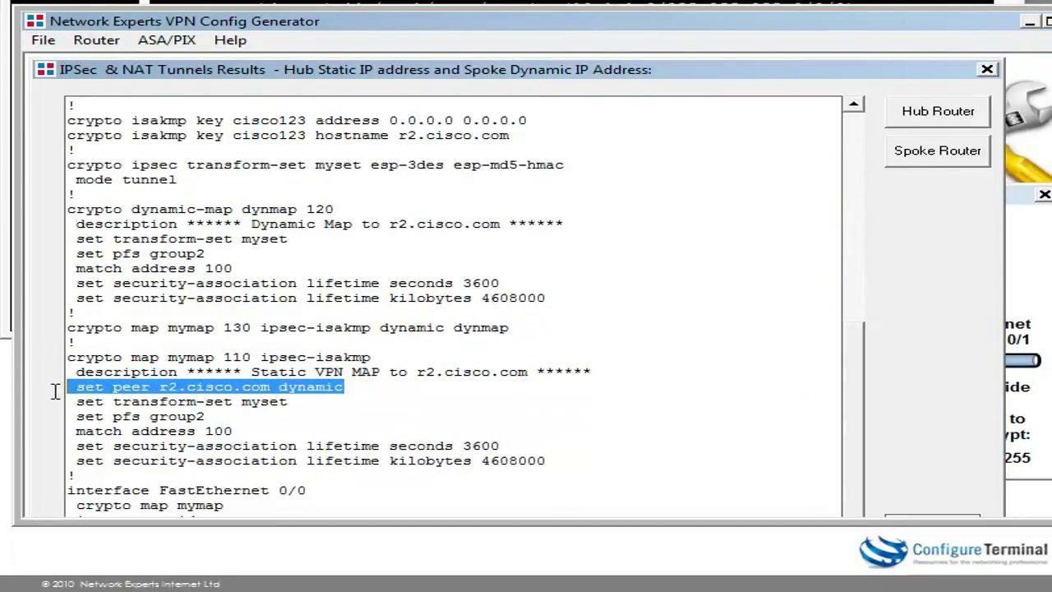
left_click(937, 152)
left_click_drag(400, 389, 56, 388)
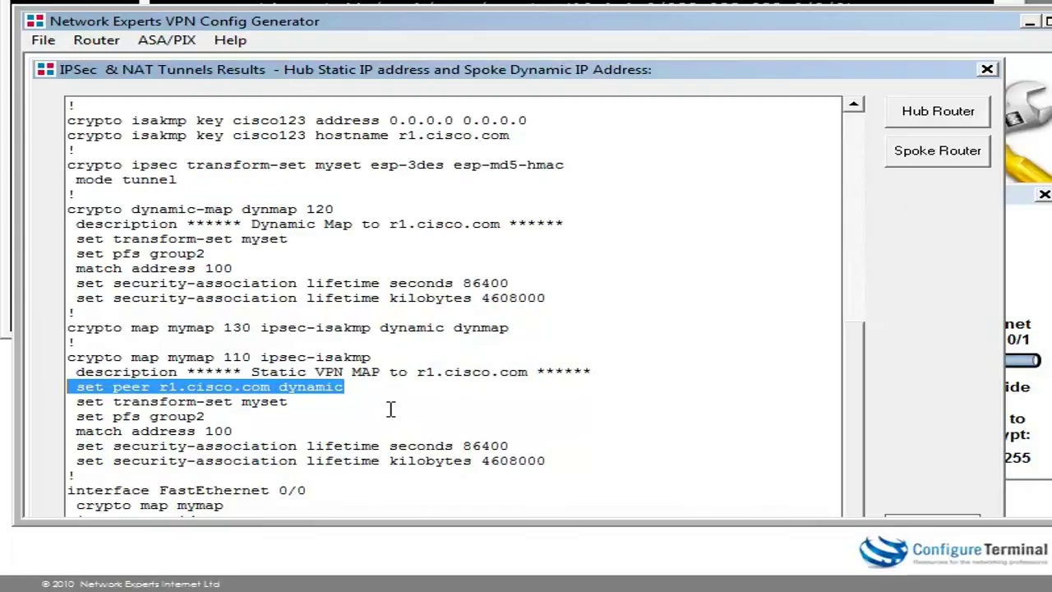